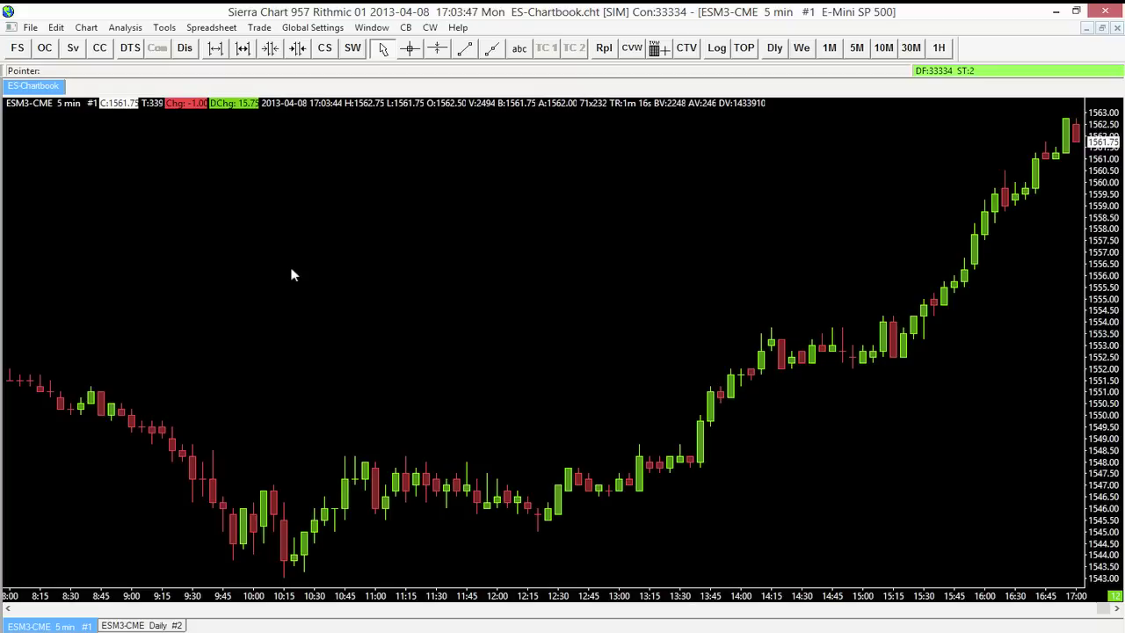
- Flip back and forth between the ES daily and ES 5 min charts
left_click(138, 626)
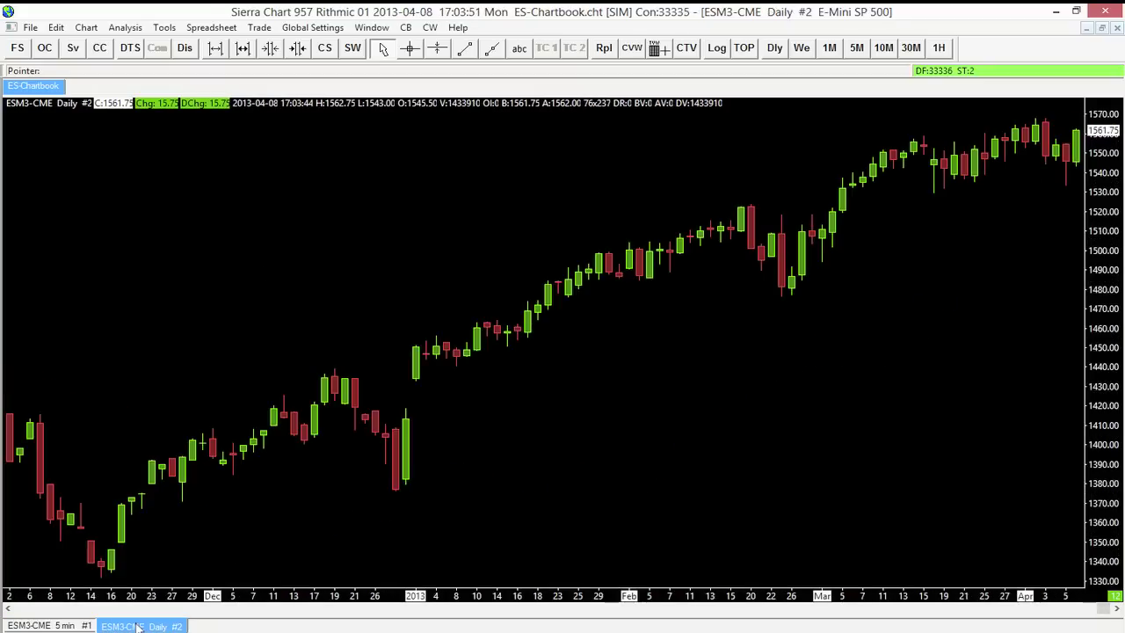
left_click(71, 626)
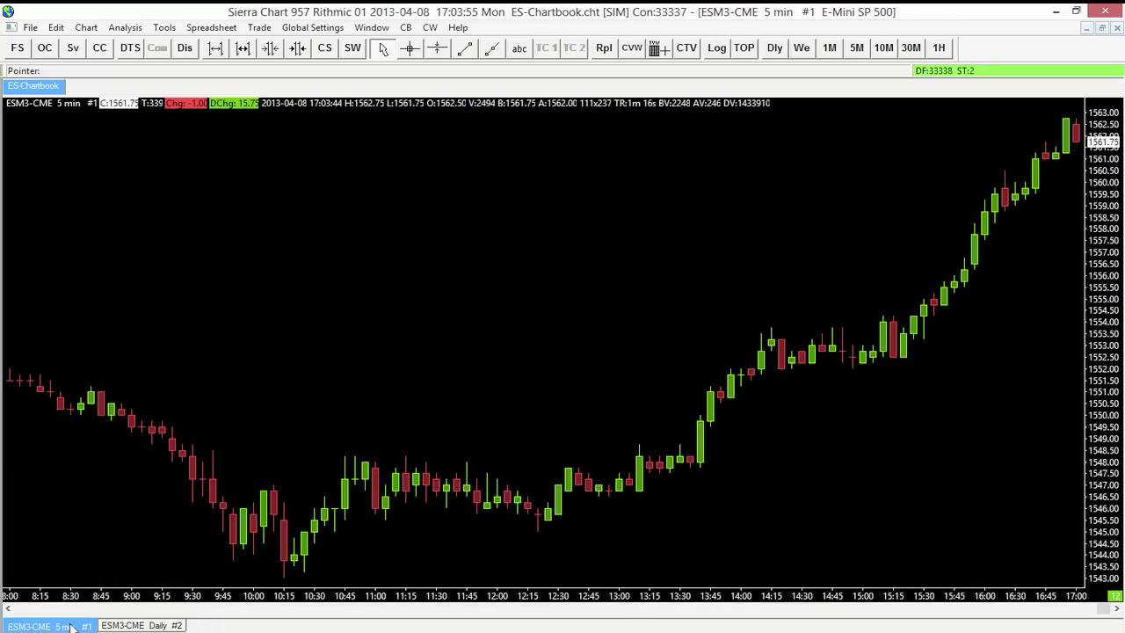
left_click(127, 625)
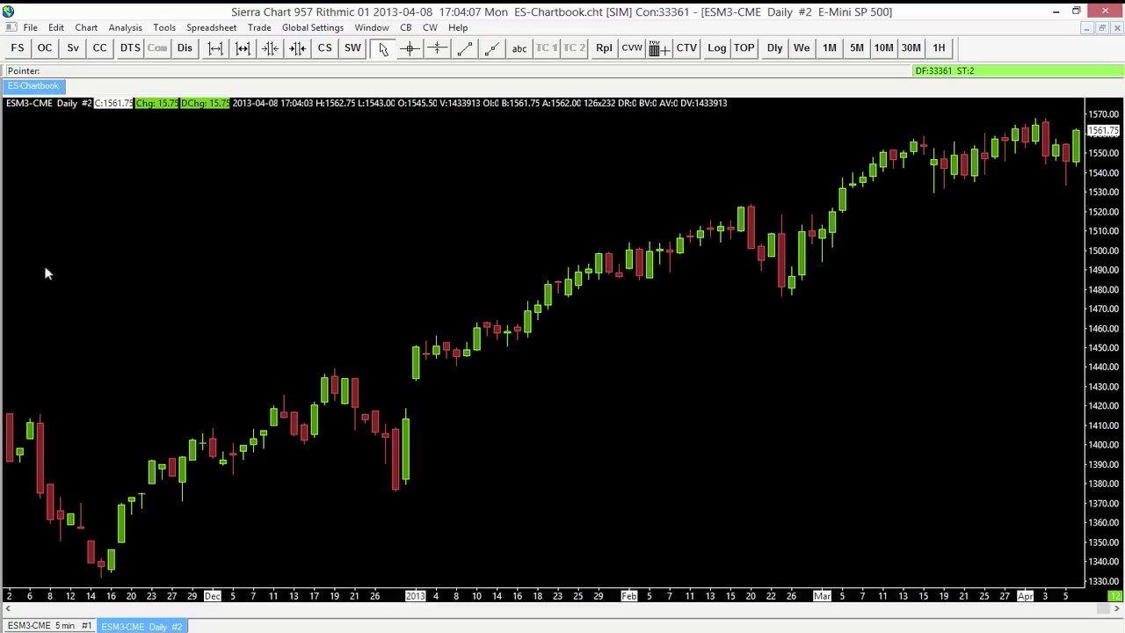
left_click(49, 626)
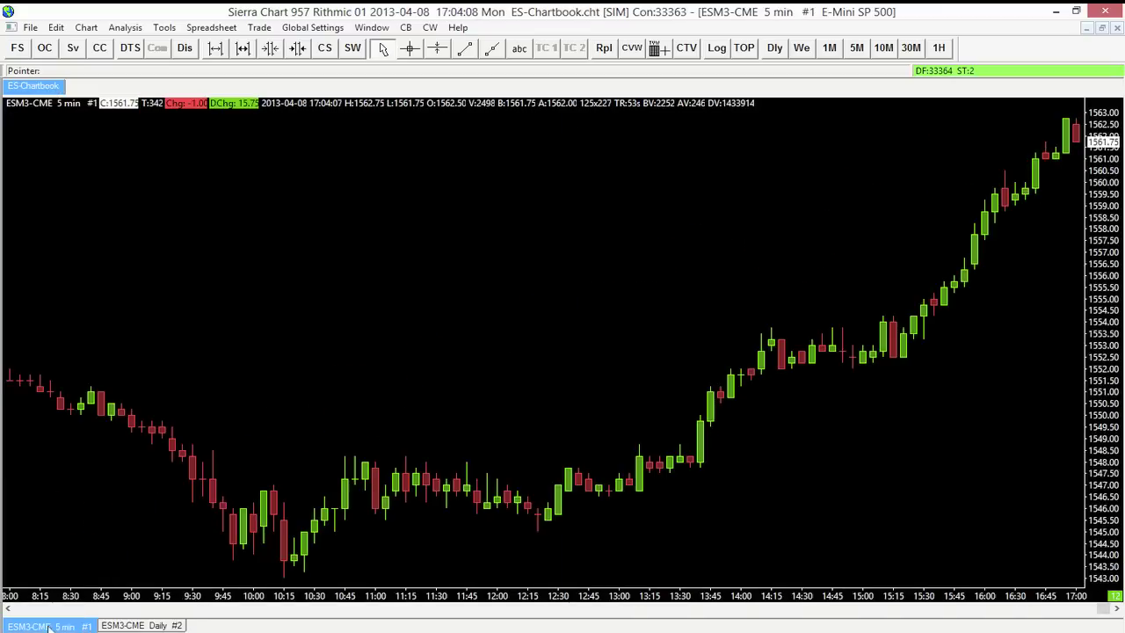
left_click(114, 626)
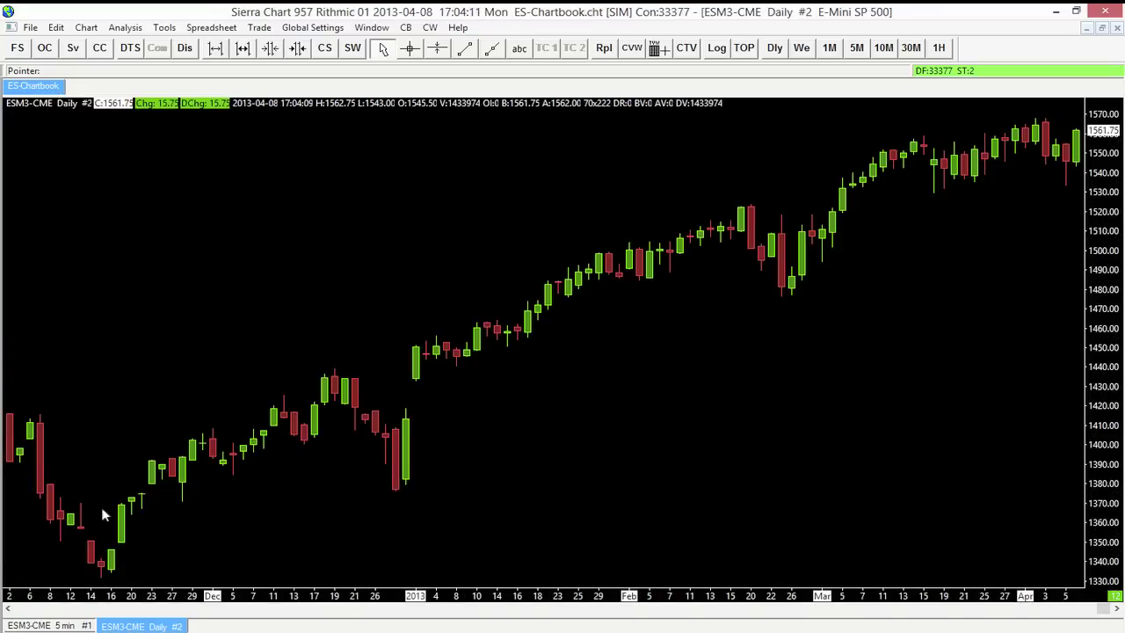
left_click(55, 626)
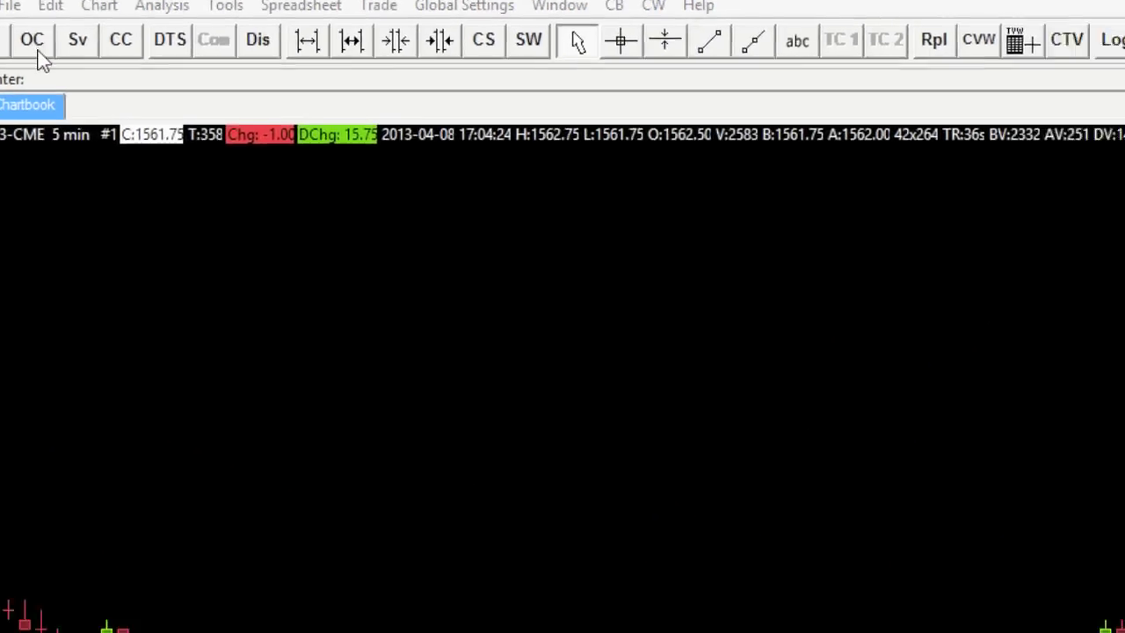
- Open the saved chartbook CL-Chartbook.cht
left_click(38, 55)
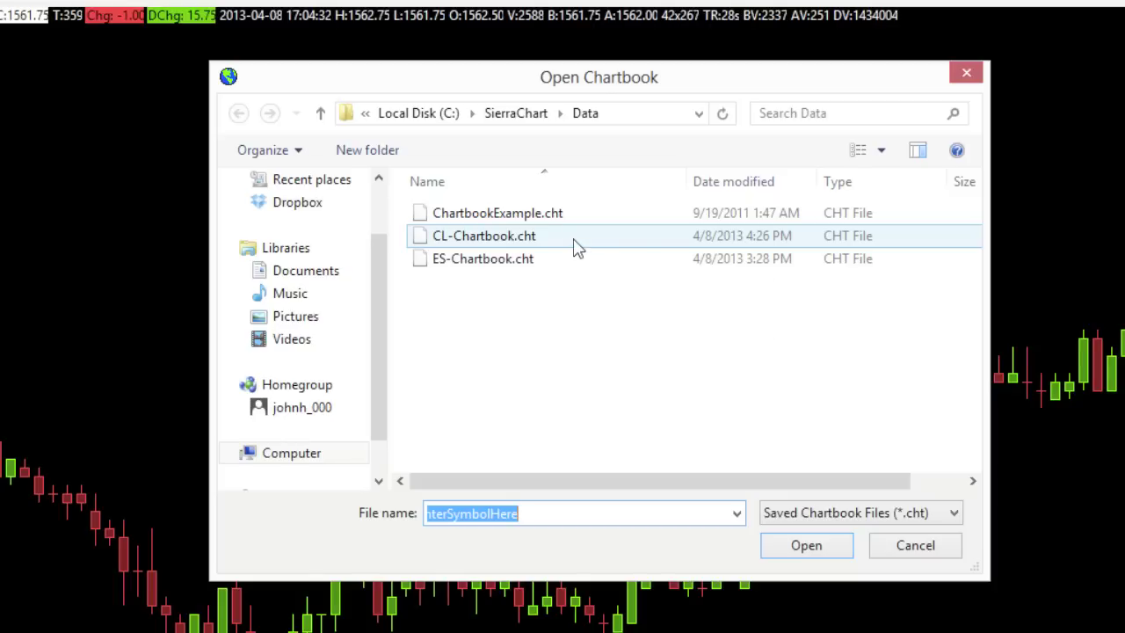
left_click(575, 238)
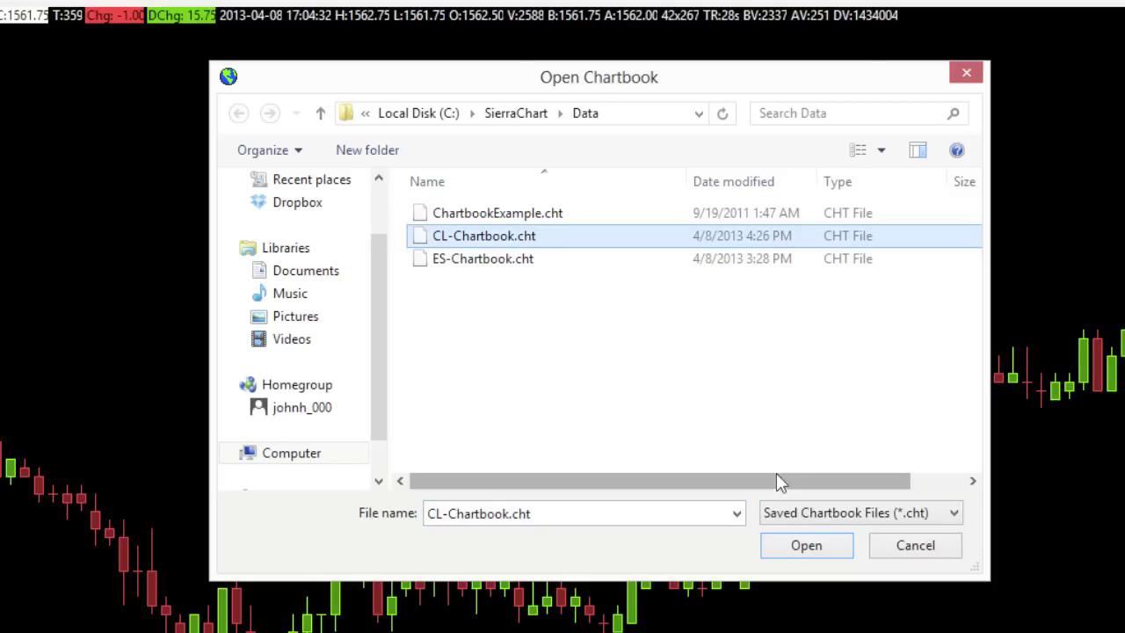
left_click(837, 554)
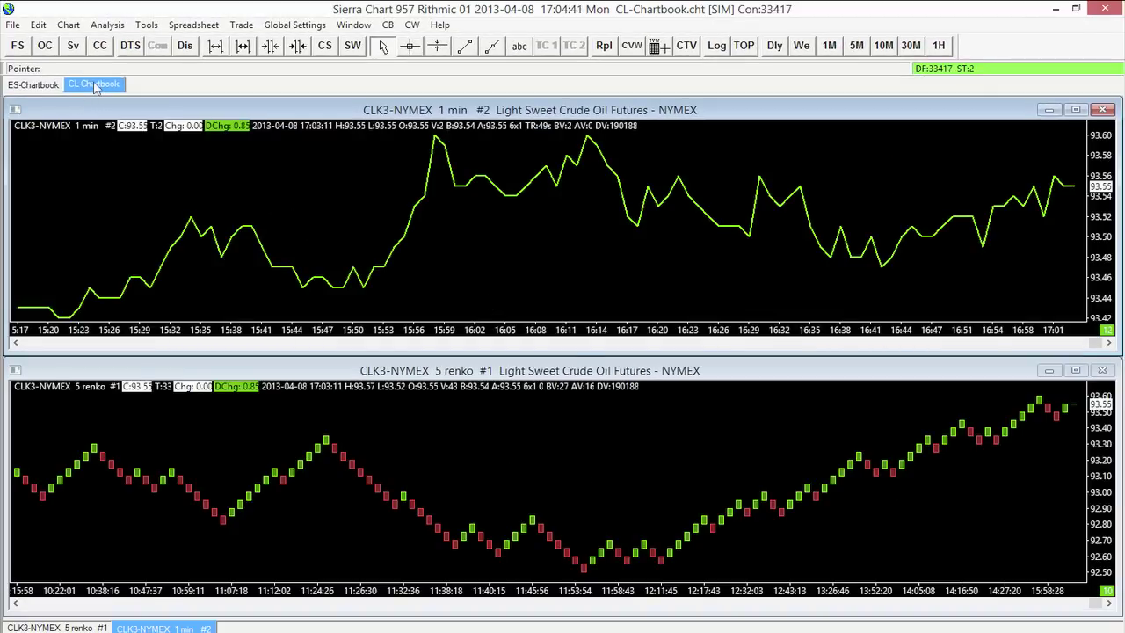
- Switch between the ES and CL chartbooks, viewing the ES daily and 5 min charts
left_click(44, 88)
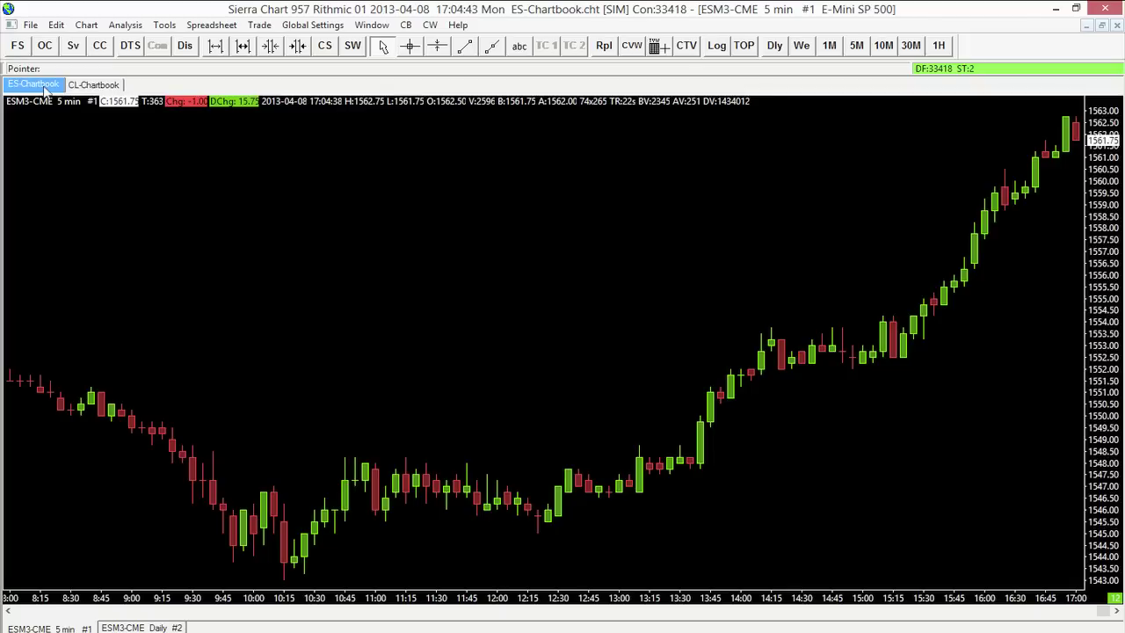
left_click(118, 628)
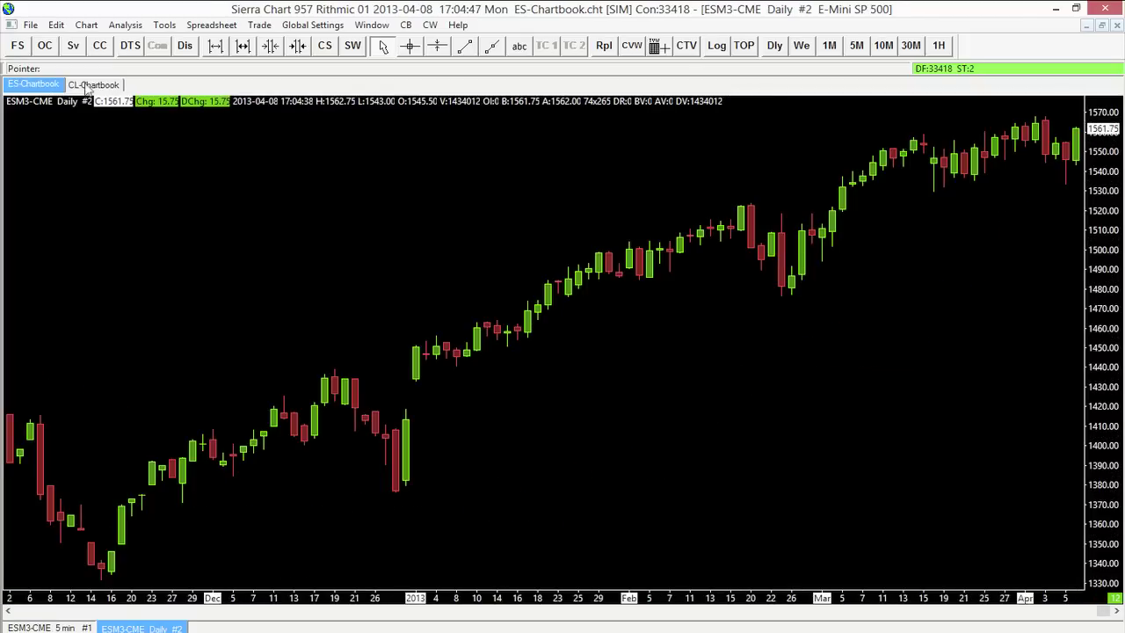
left_click(120, 88)
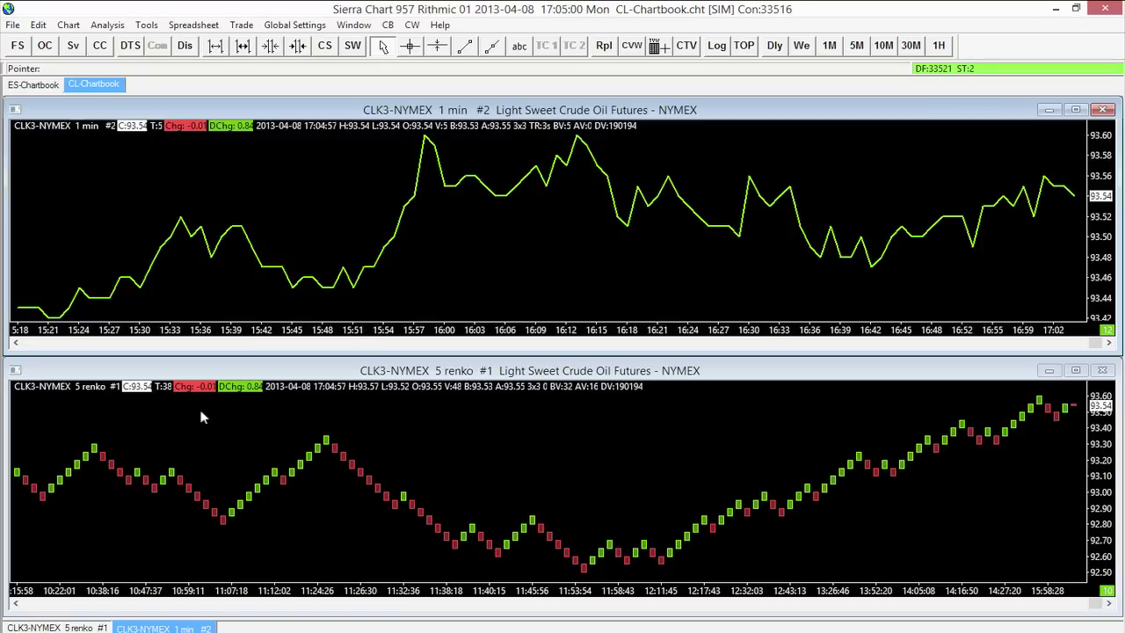
left_click(49, 88)
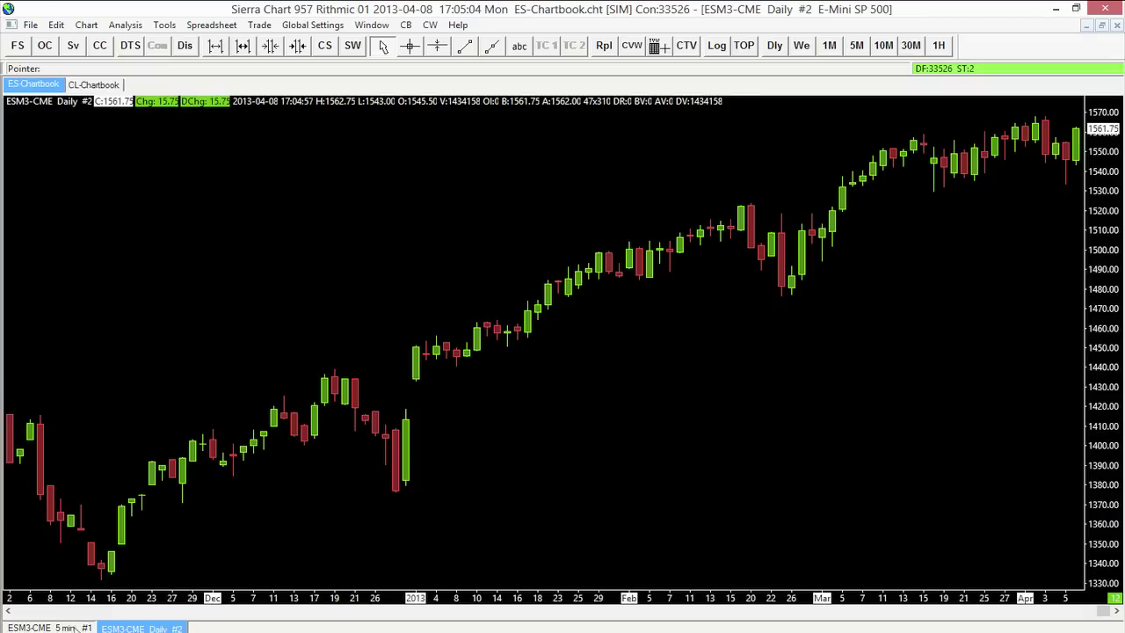
left_click(86, 628)
left_click(123, 627)
left_click(94, 85)
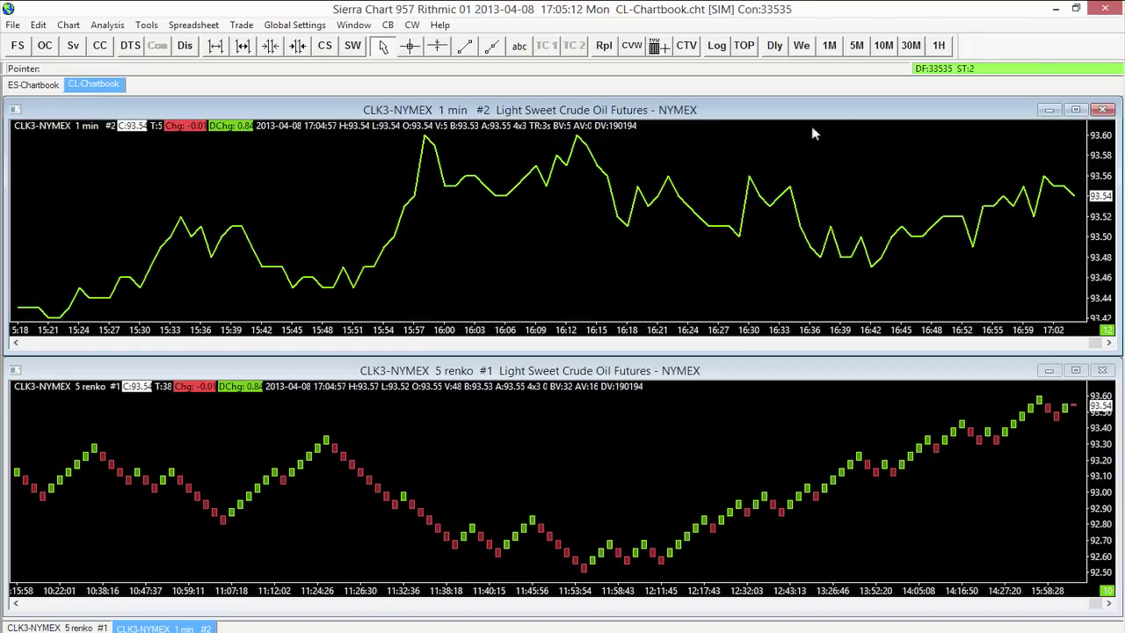
- Narrow the CLK3-NYMEX 1 min window from the left, then maximize it
mouse_move(7, 103)
left_mouse_down()
mouse_move(542, 102)
mouse_move(20, 102)
left_mouse_up()
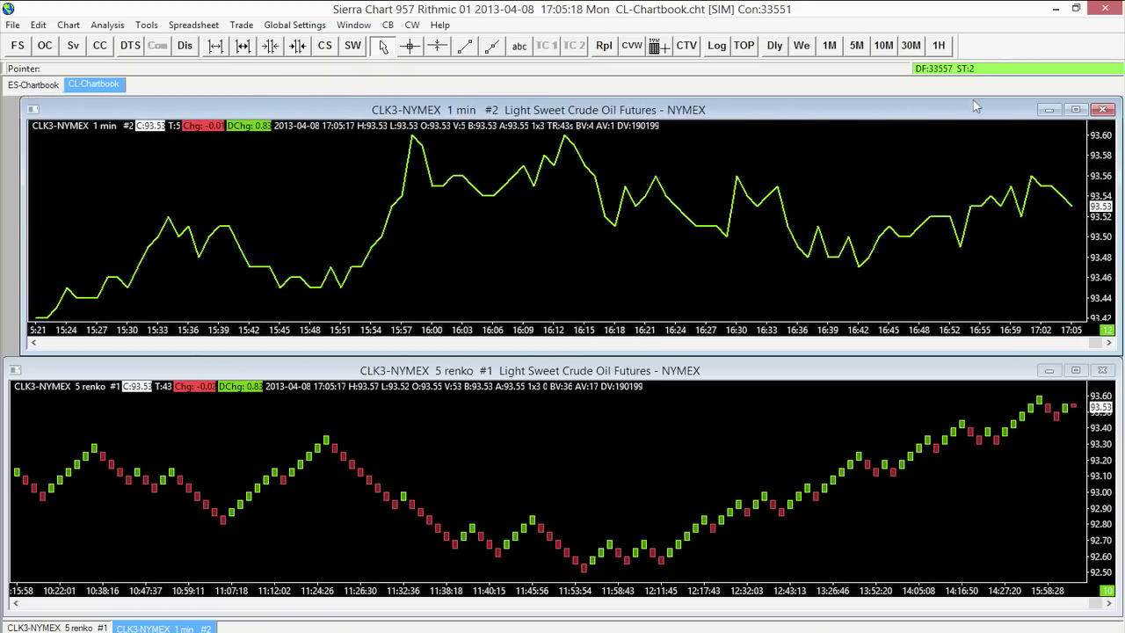
left_click(1076, 110)
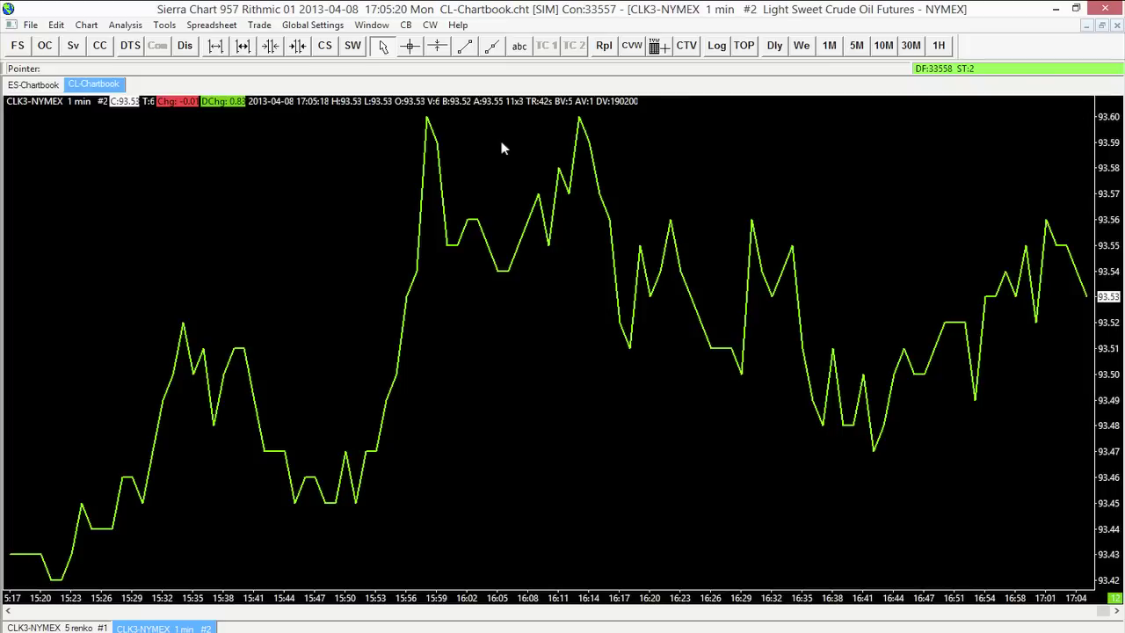
left_click(48, 85)
left_click(101, 85)
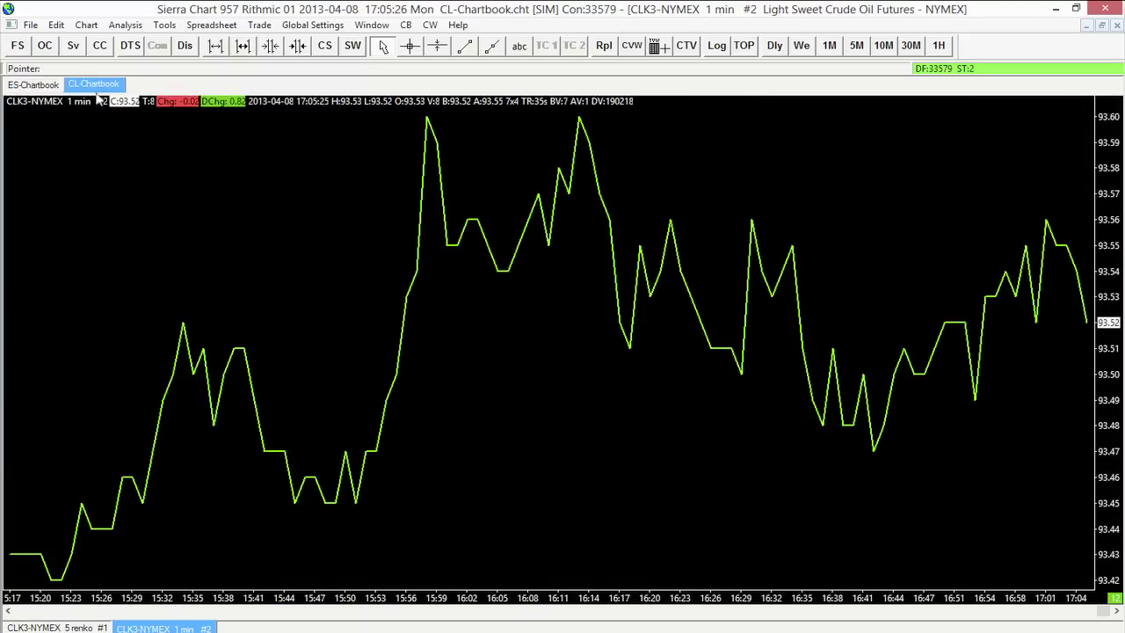
- From the ES chartbook, create a new empty chartbook
left_click(53, 86)
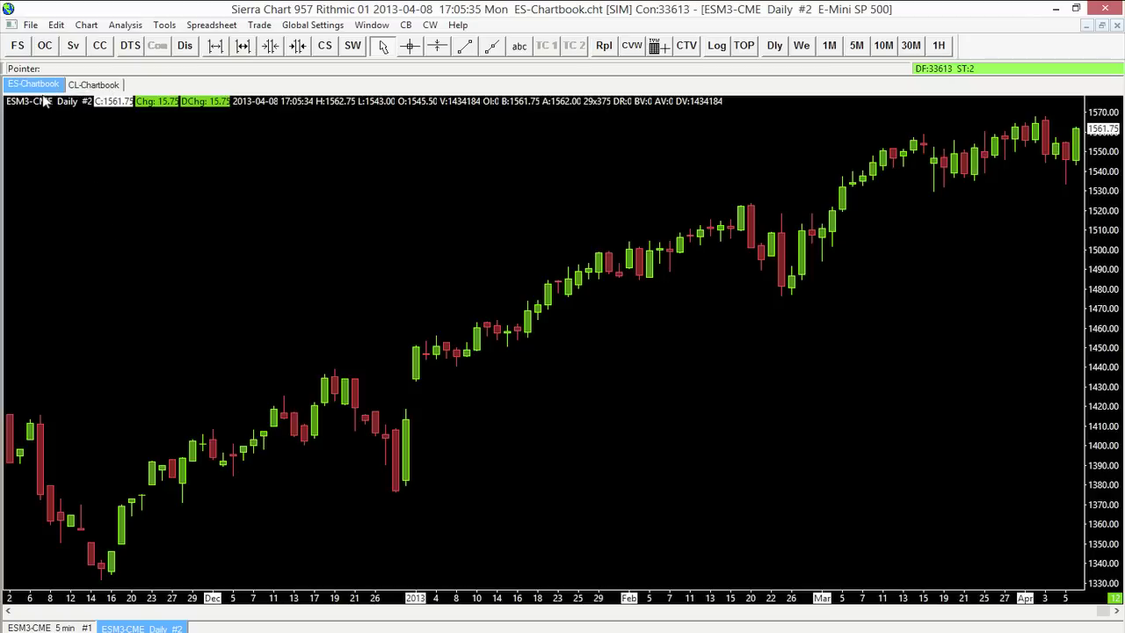
left_click(33, 26)
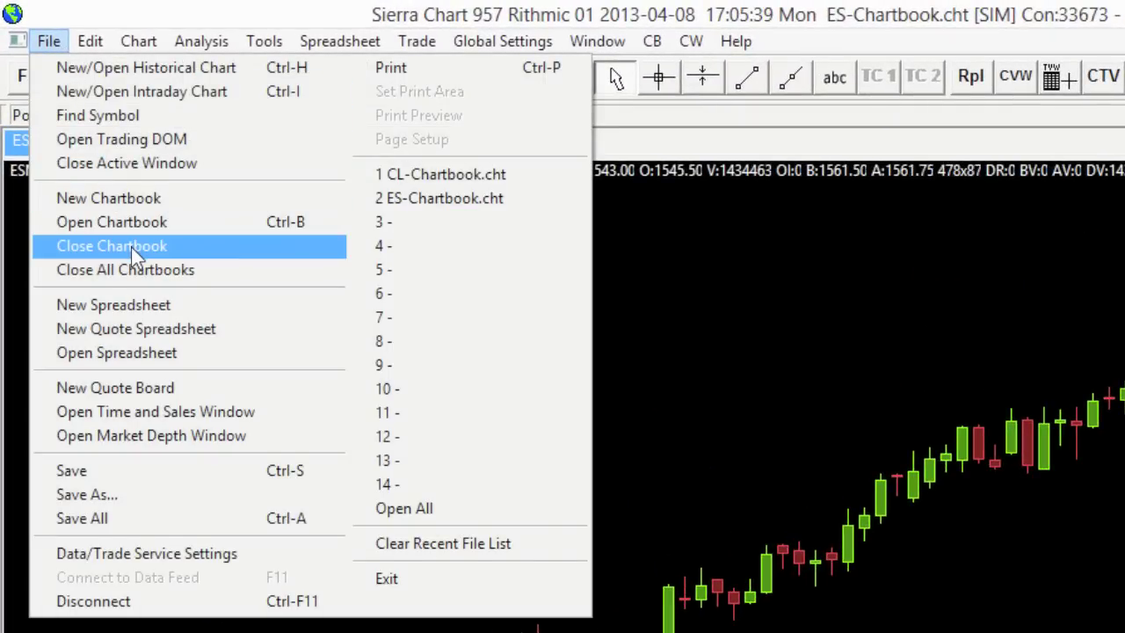
left_click(236, 200)
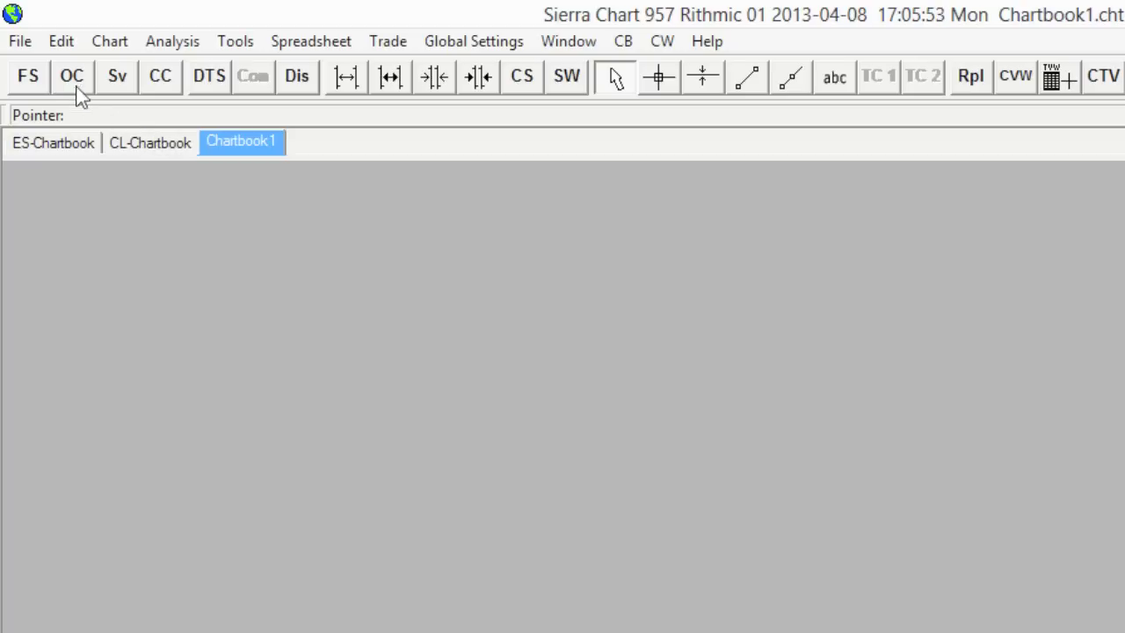
- Find Futures > 6E > 6EM3-CME and open its 1 min intraday chart
left_click(23, 46)
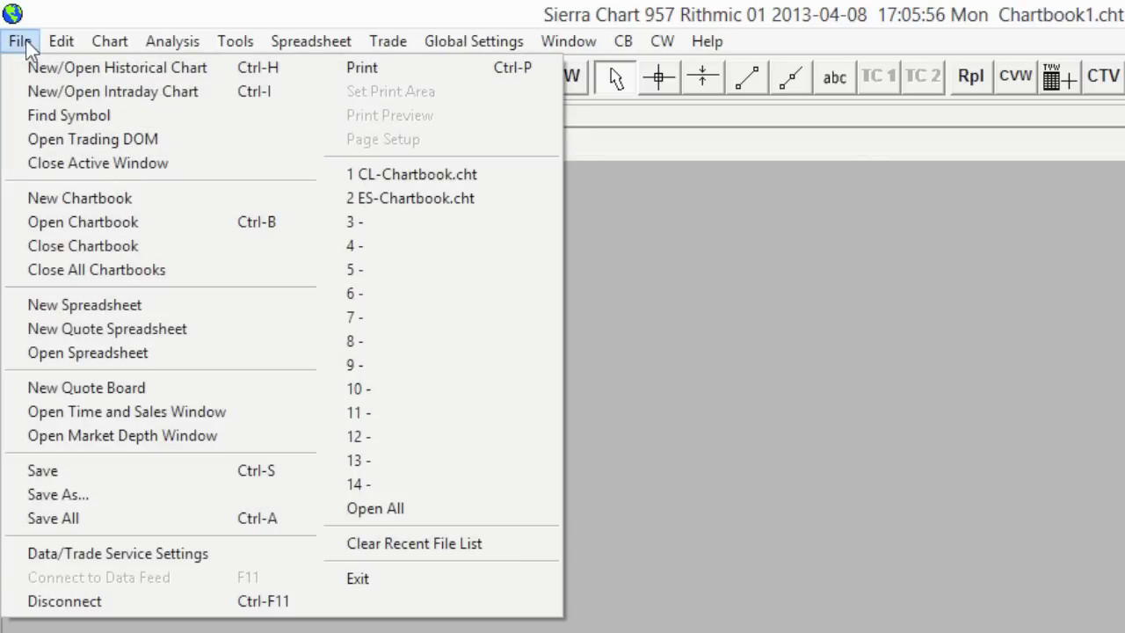
left_click(139, 119)
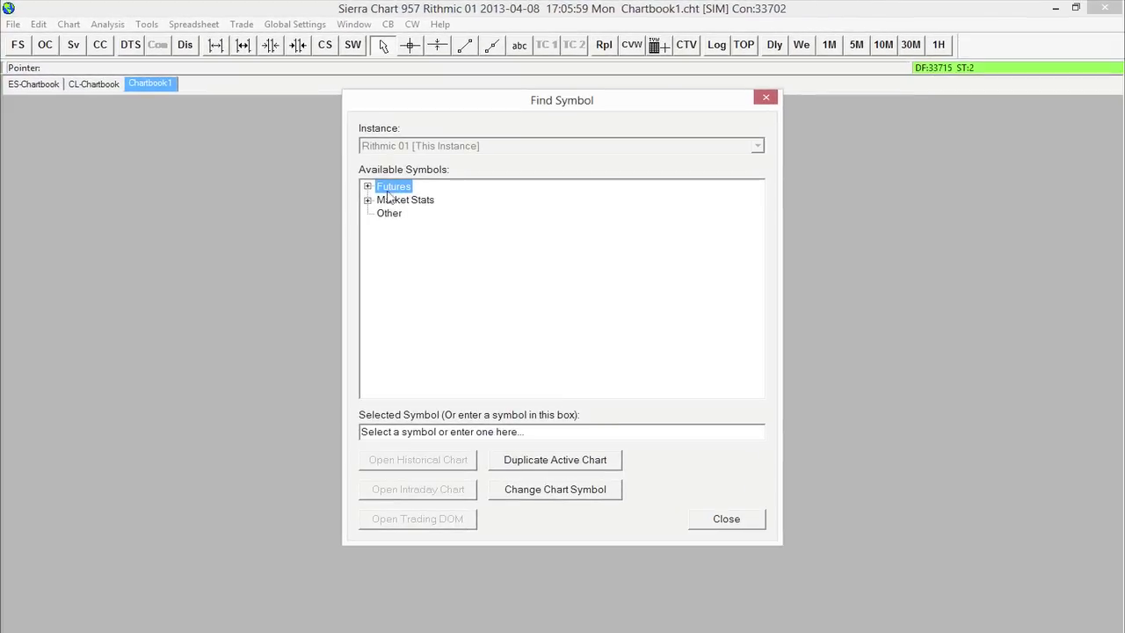
left_click(368, 186)
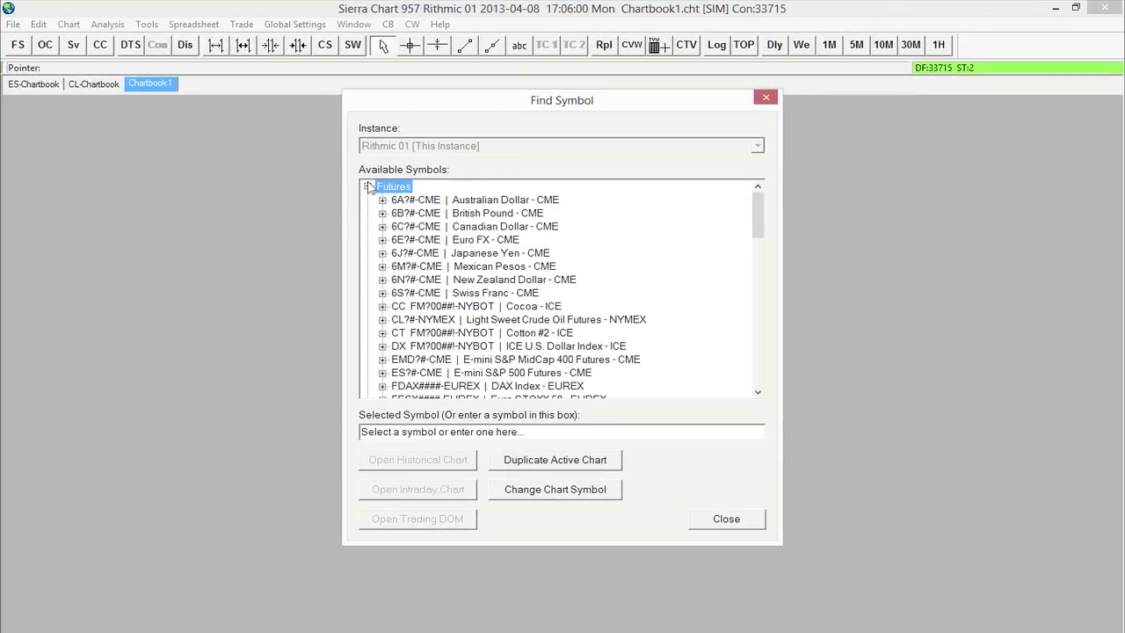
left_click(383, 240)
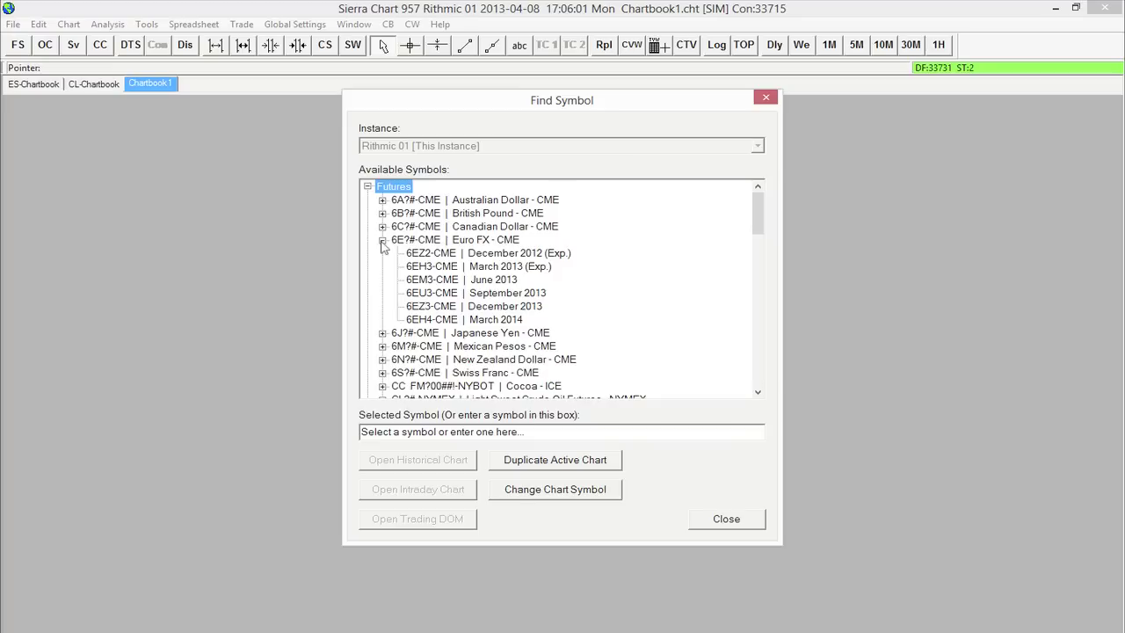
left_click(483, 279)
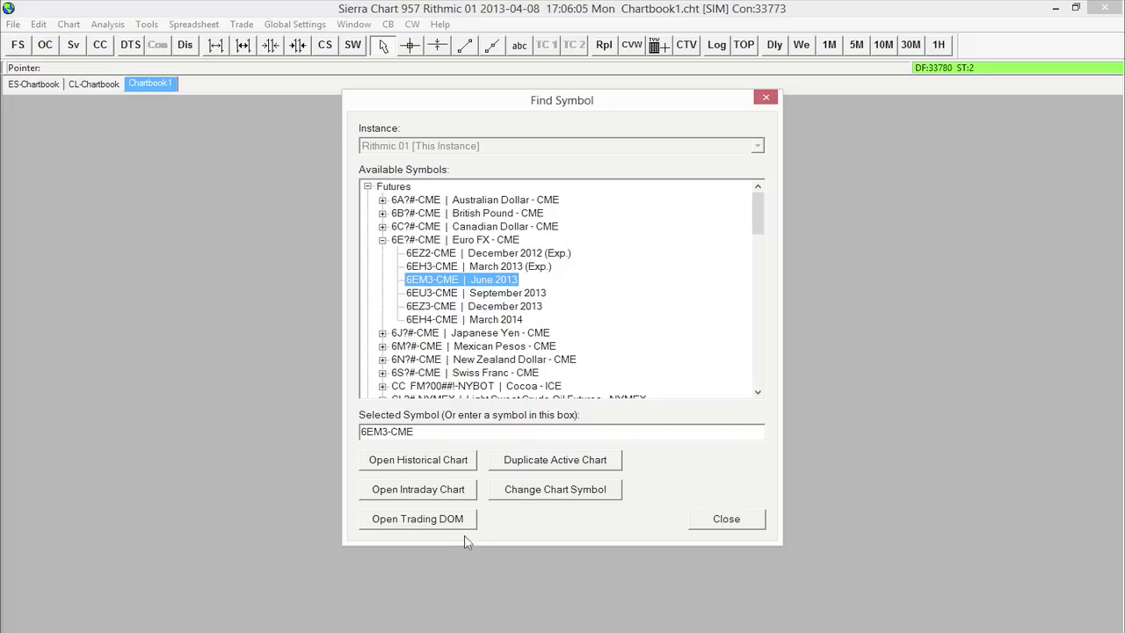
left_click(430, 497)
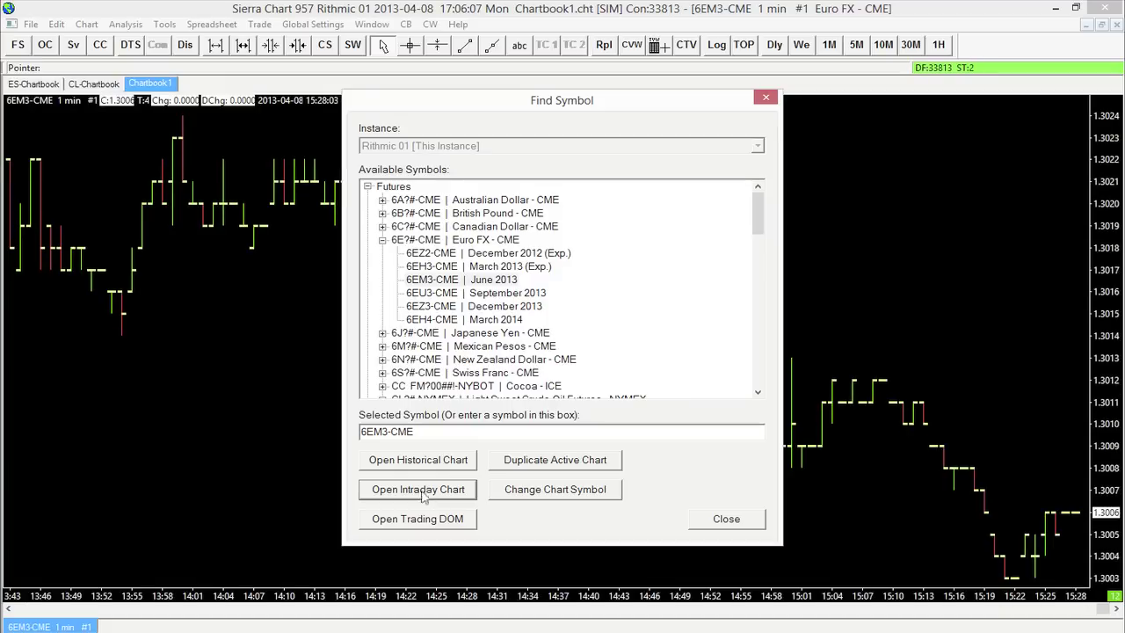
left_click(752, 522)
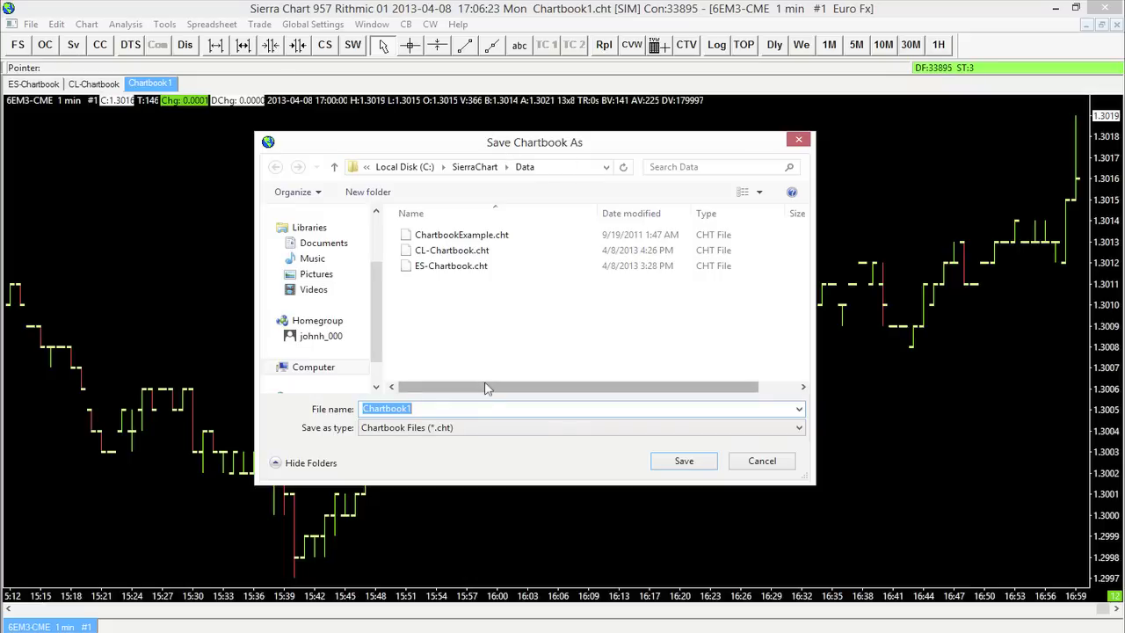
- Save Chartbook1 under the file name 6E-Chartbook
type("6E-Chartbook")
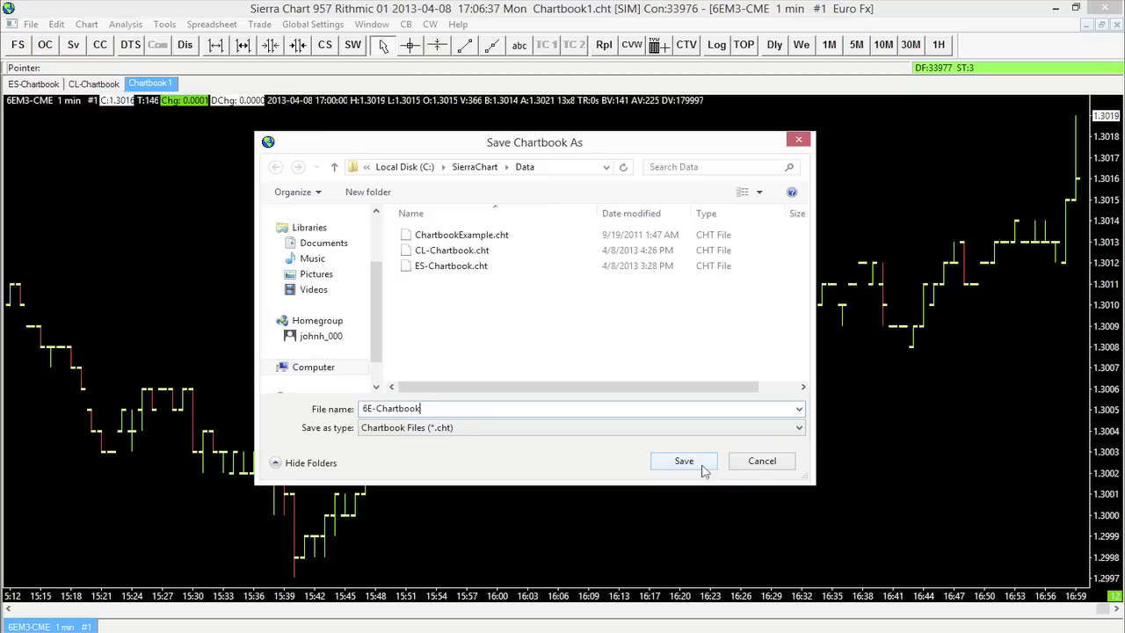
left_click(684, 462)
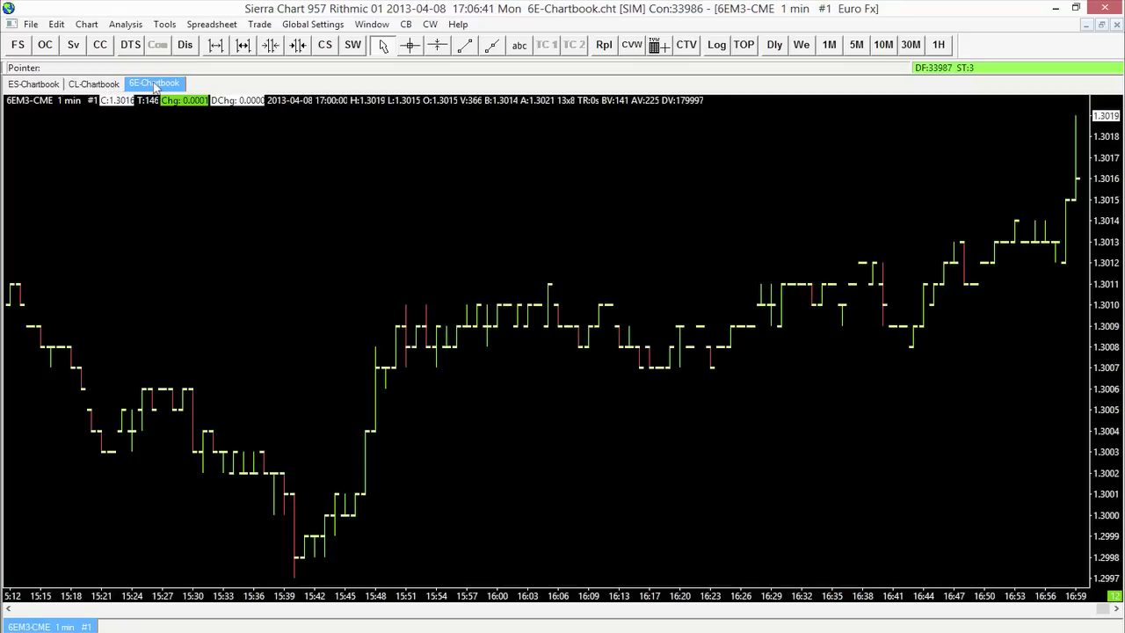
- Glance at the File menu and flip between the CL and 6E chartbook tabs
left_click(31, 24)
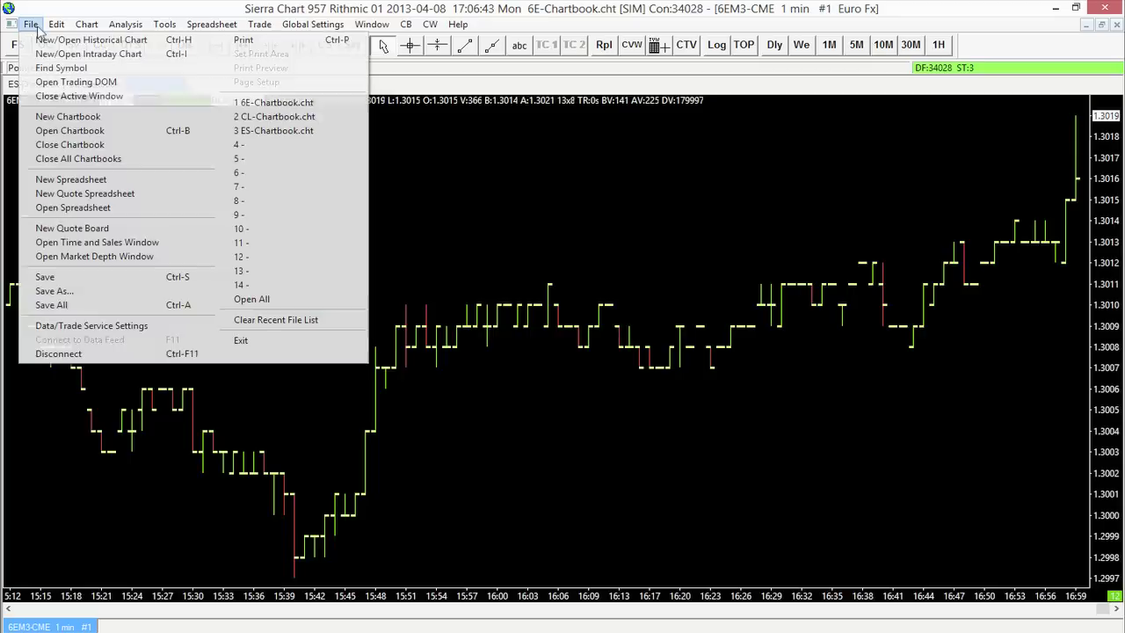
left_click(172, 88)
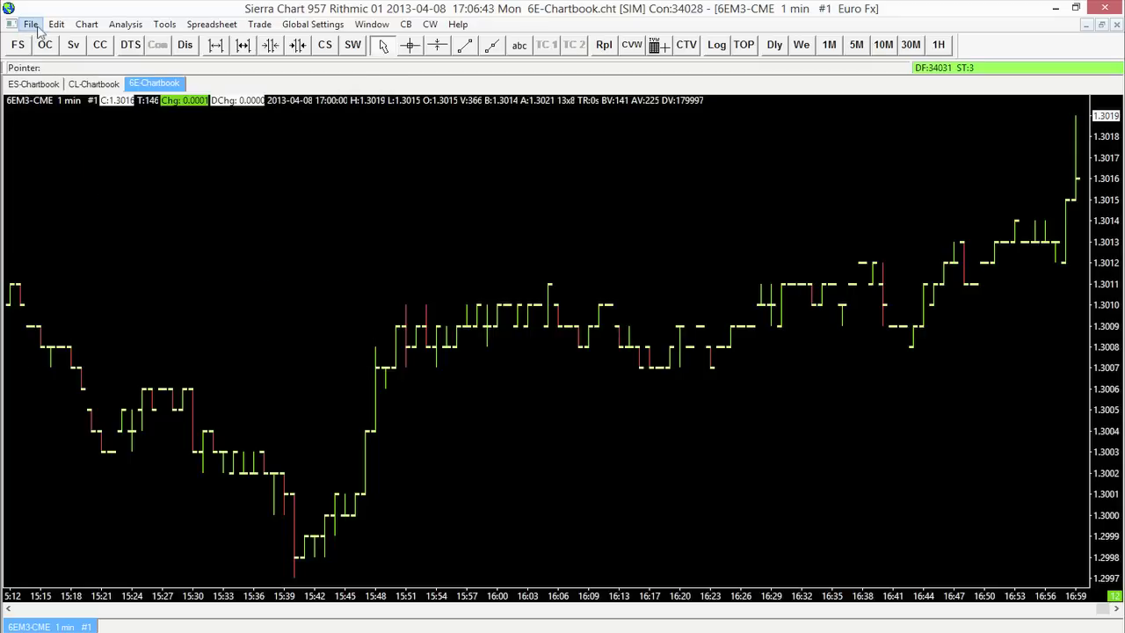
left_click(118, 88)
left_click(136, 88)
left_click(99, 84)
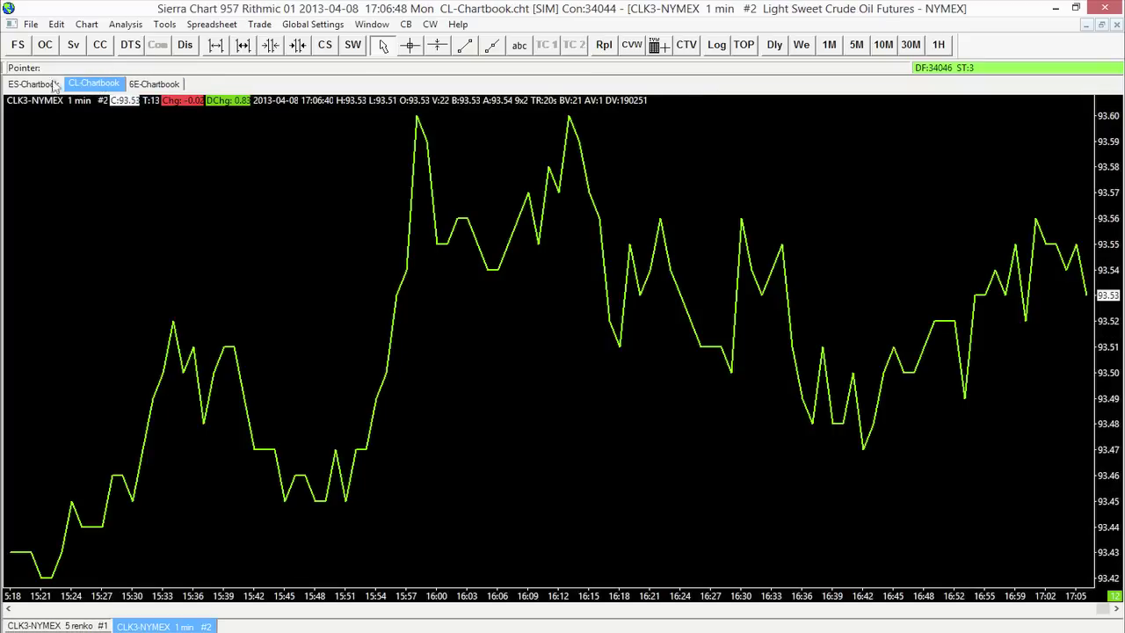
- Close ES-Chartbook, saving its changes
left_click(54, 83)
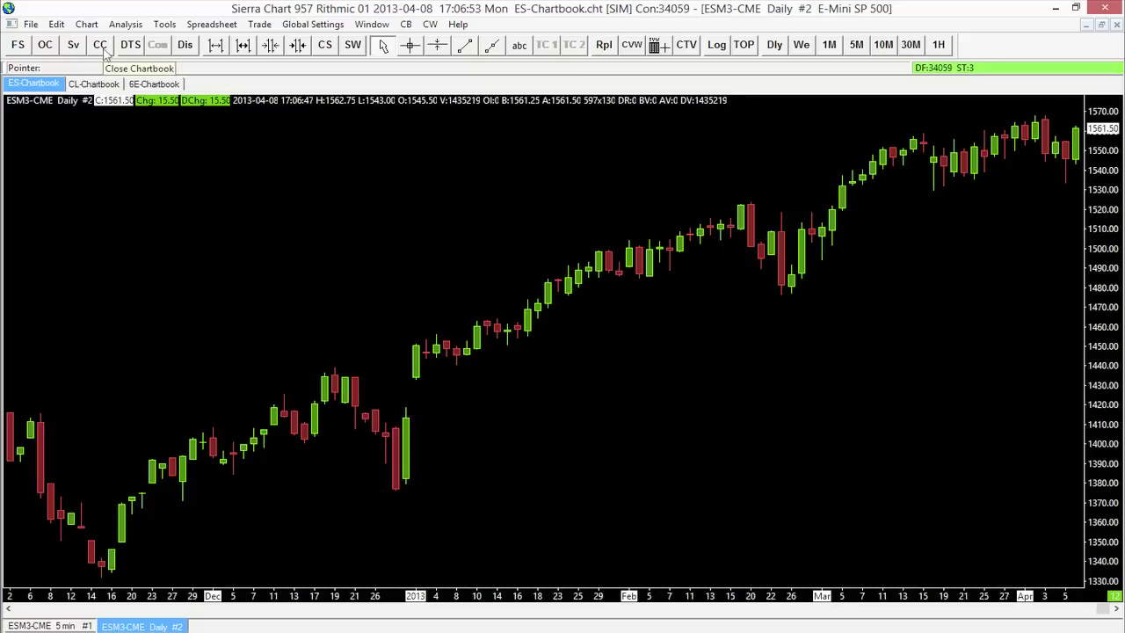
left_click(102, 51)
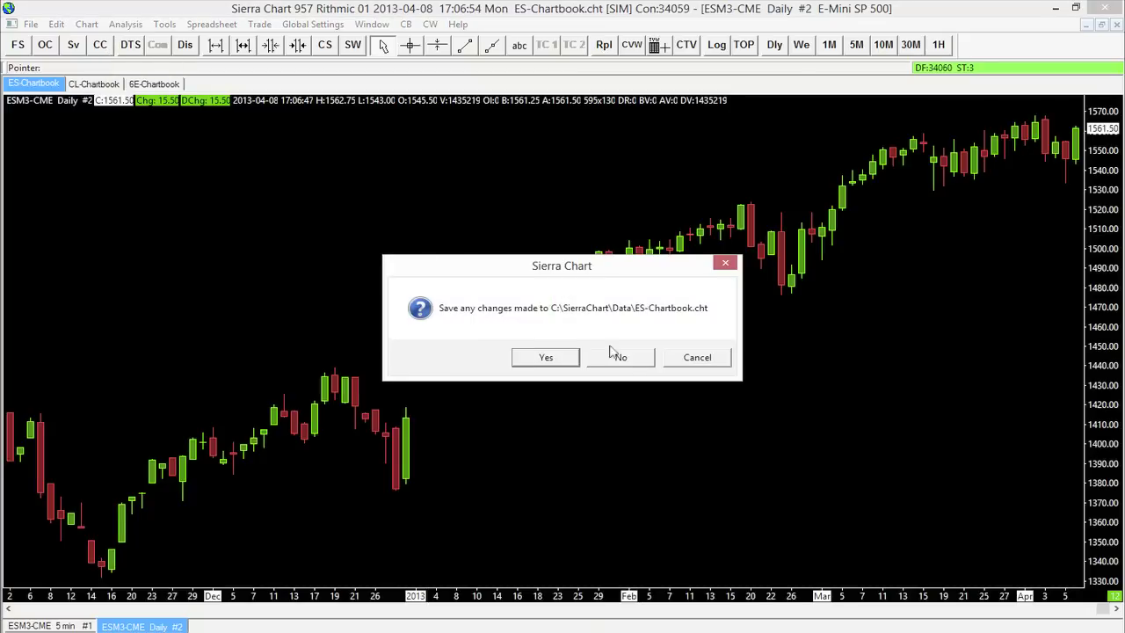
left_click(563, 363)
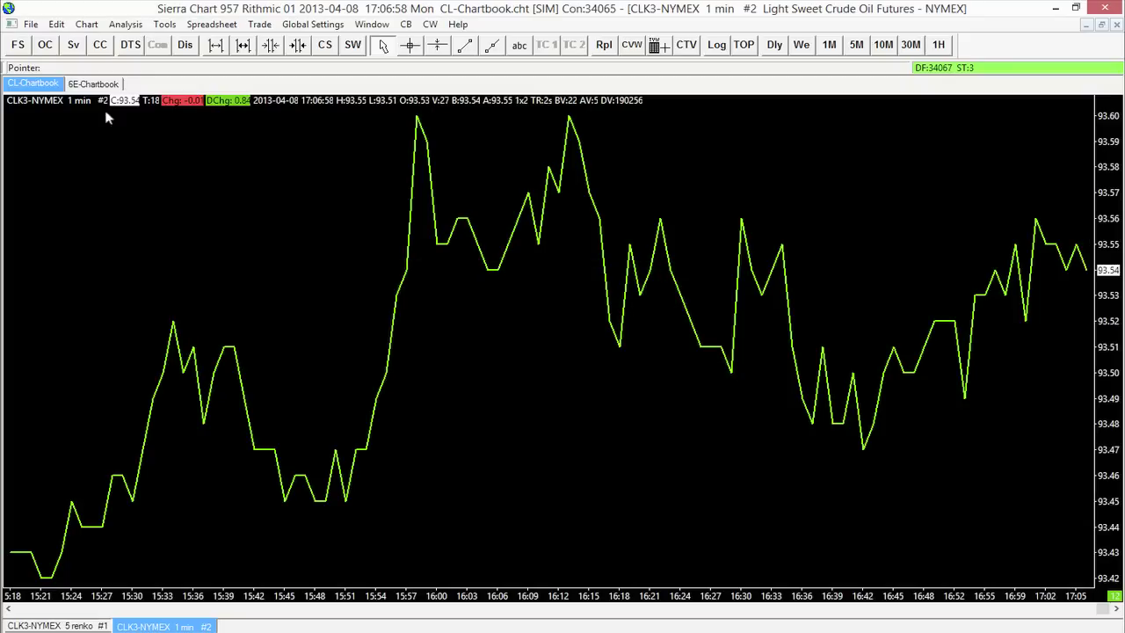
- Check the remaining 6E and CL chartbooks, including the CL 5 renko chart
left_click(91, 88)
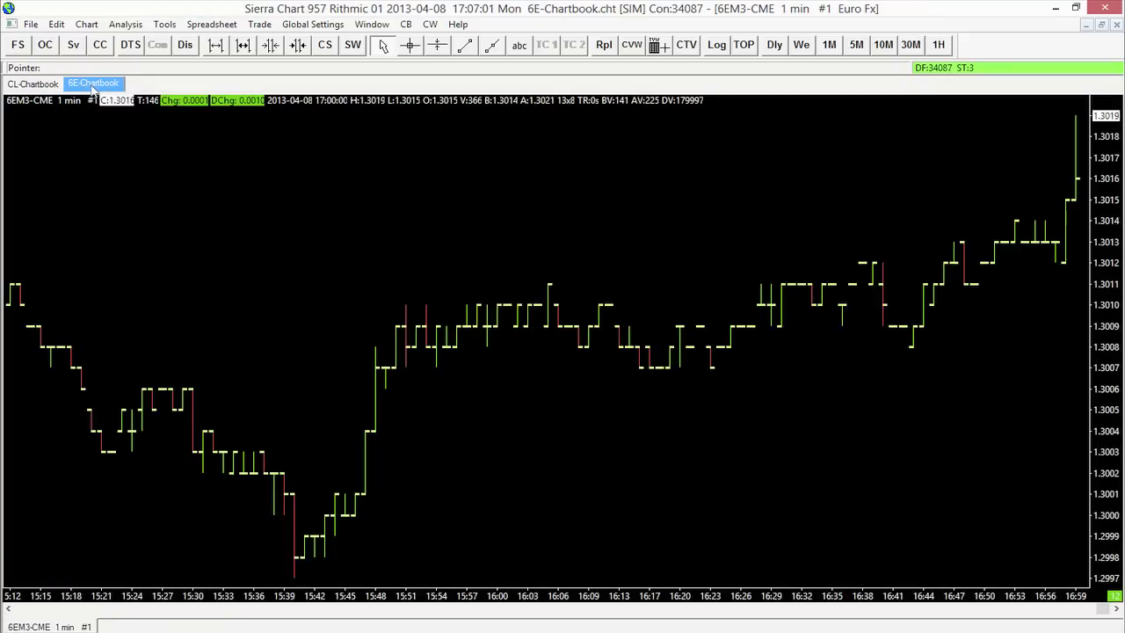
left_click(52, 88)
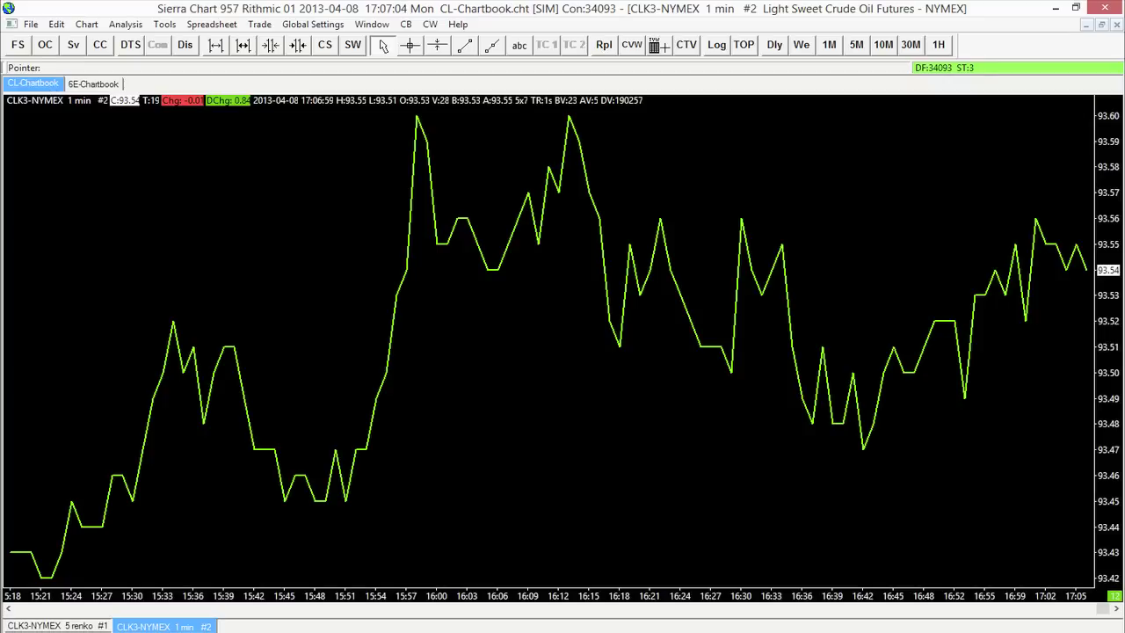
left_click(79, 627)
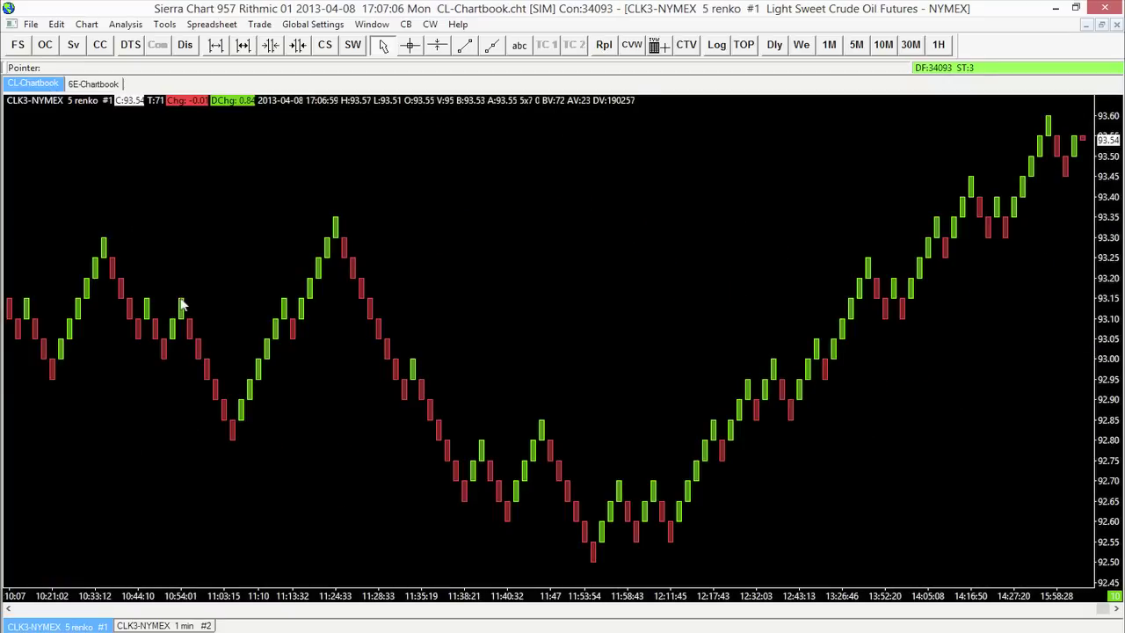
left_click(103, 86)
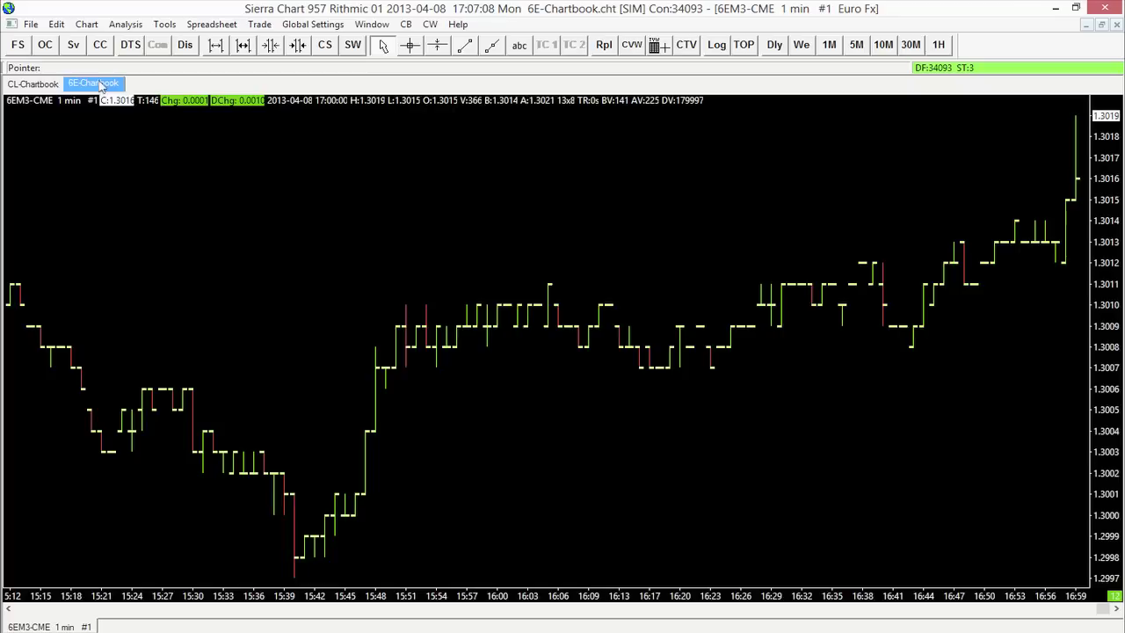
- Reopen ES-Chartbook.cht from the Data folder and flip through the CL, 6E and ES tabs
left_click(46, 48)
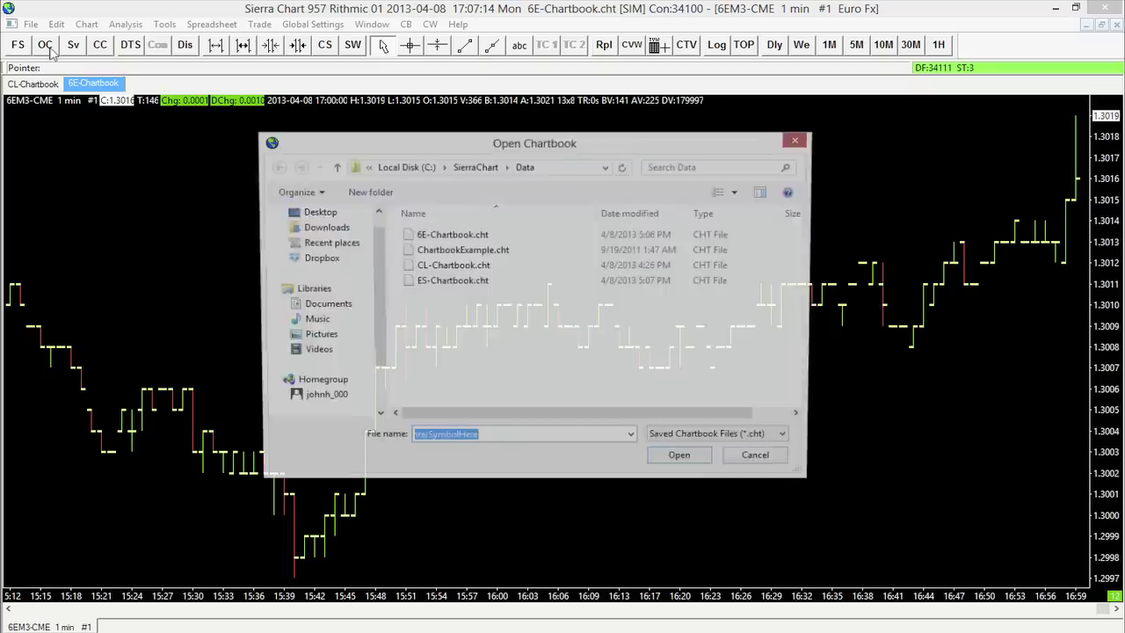
left_click(480, 281)
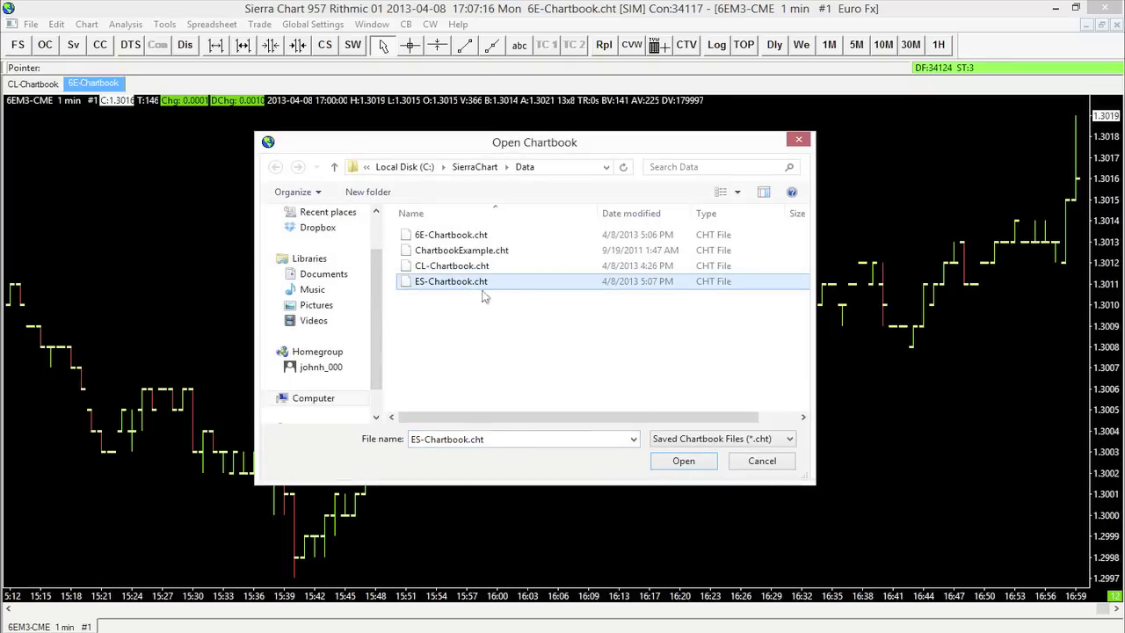
left_click(666, 466)
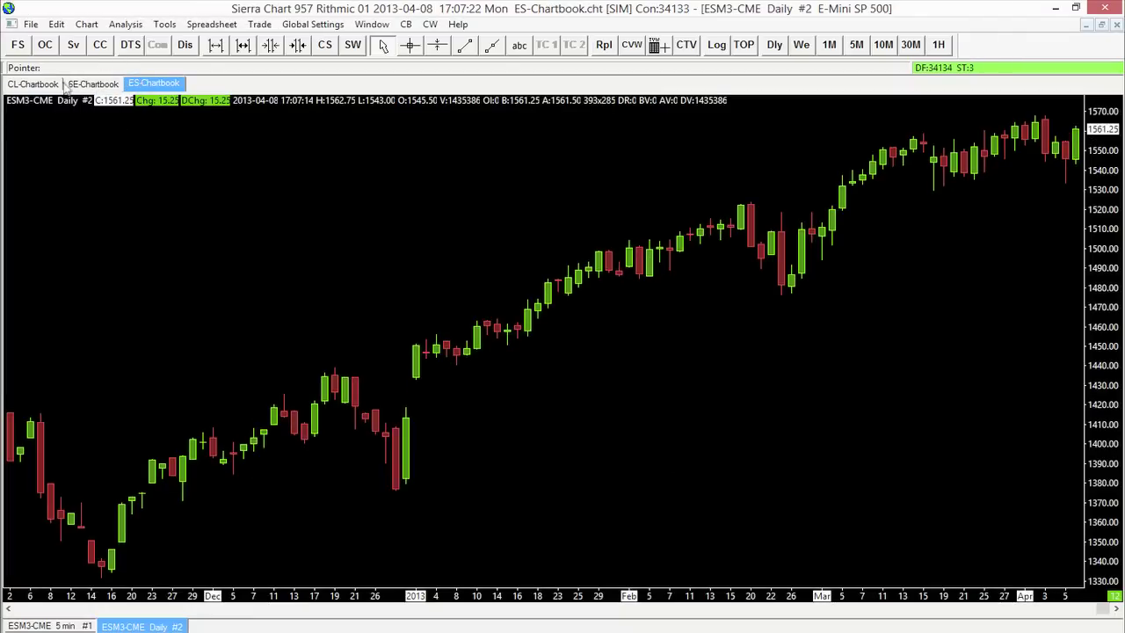
left_click(53, 85)
left_click(96, 84)
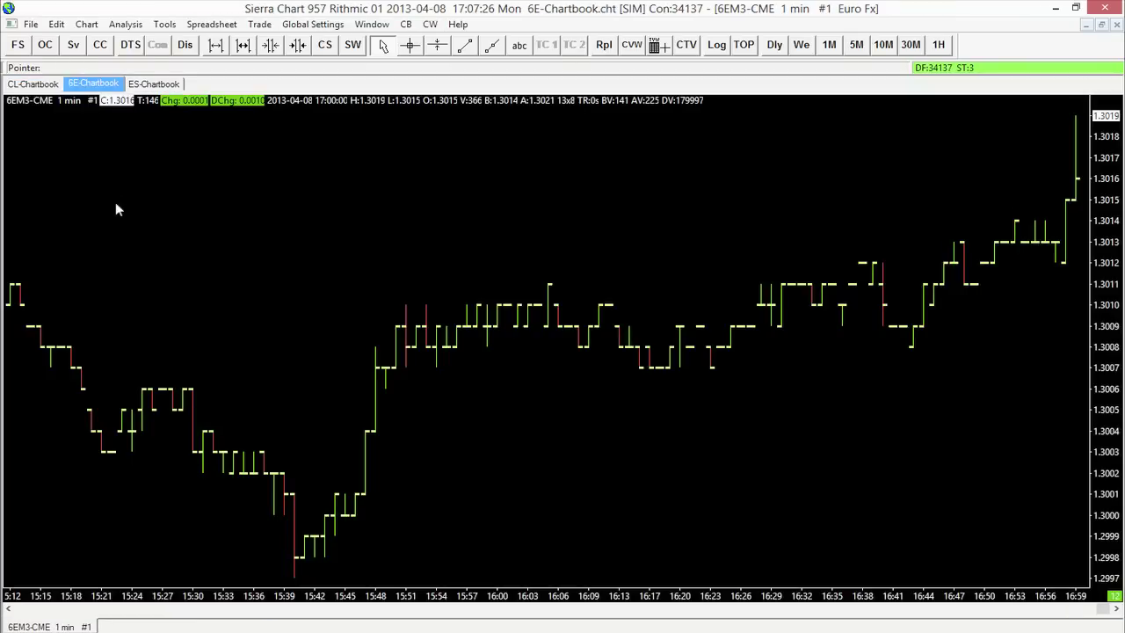
left_click(169, 83)
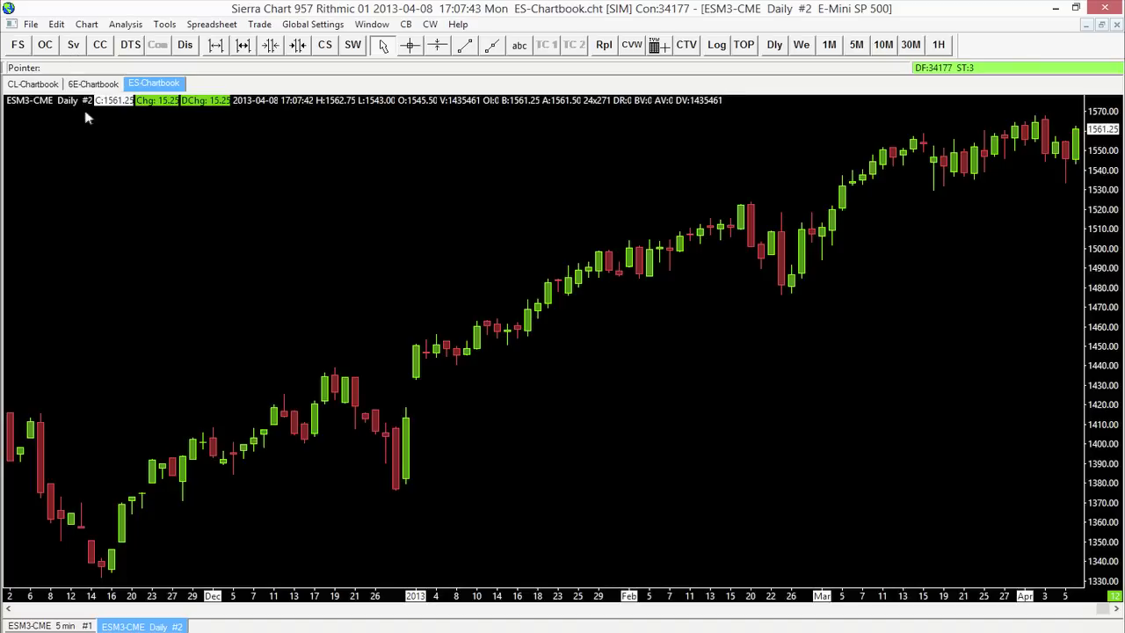
- In CL-Chartbook, tile the 5 renko and 1 min crude oil charts horizontally
left_click(48, 87)
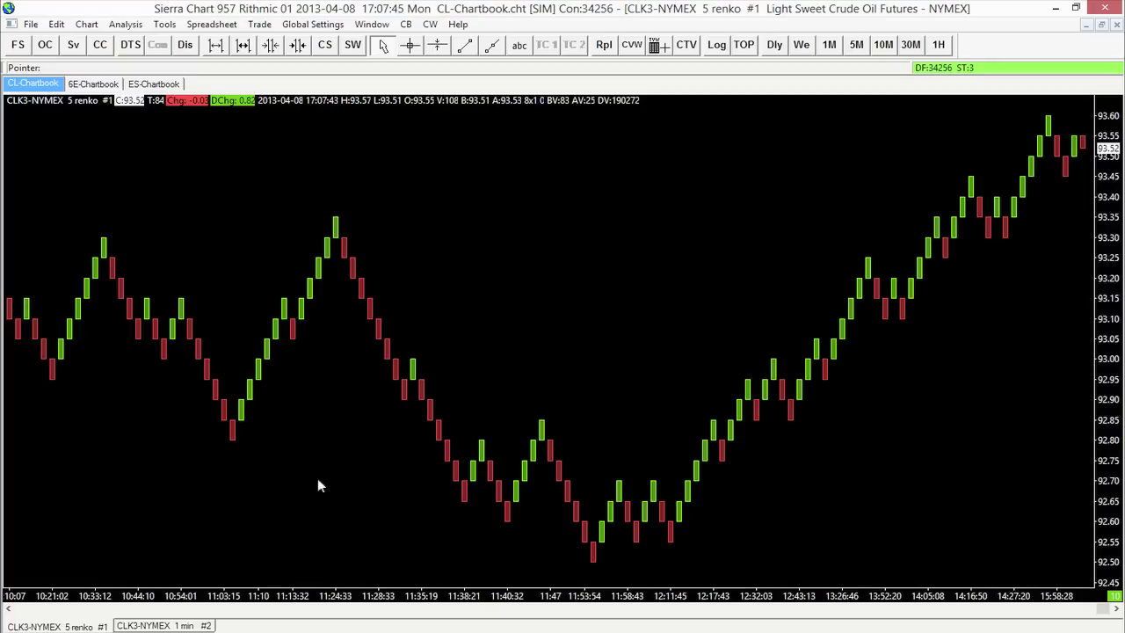
left_click(143, 626)
left_click(102, 626)
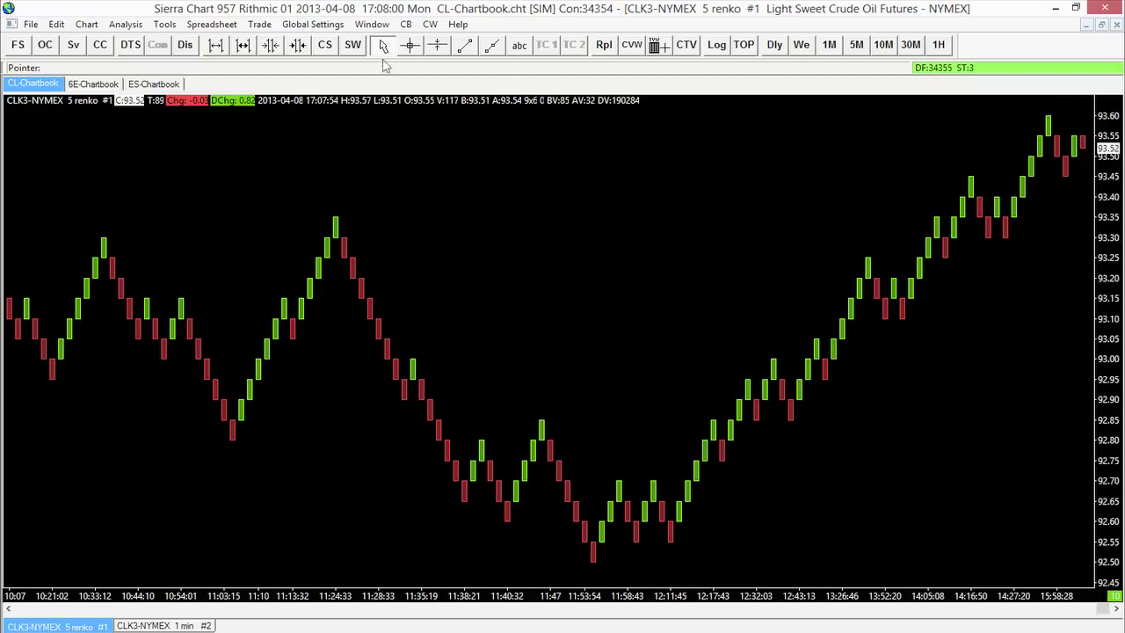
left_click(388, 26)
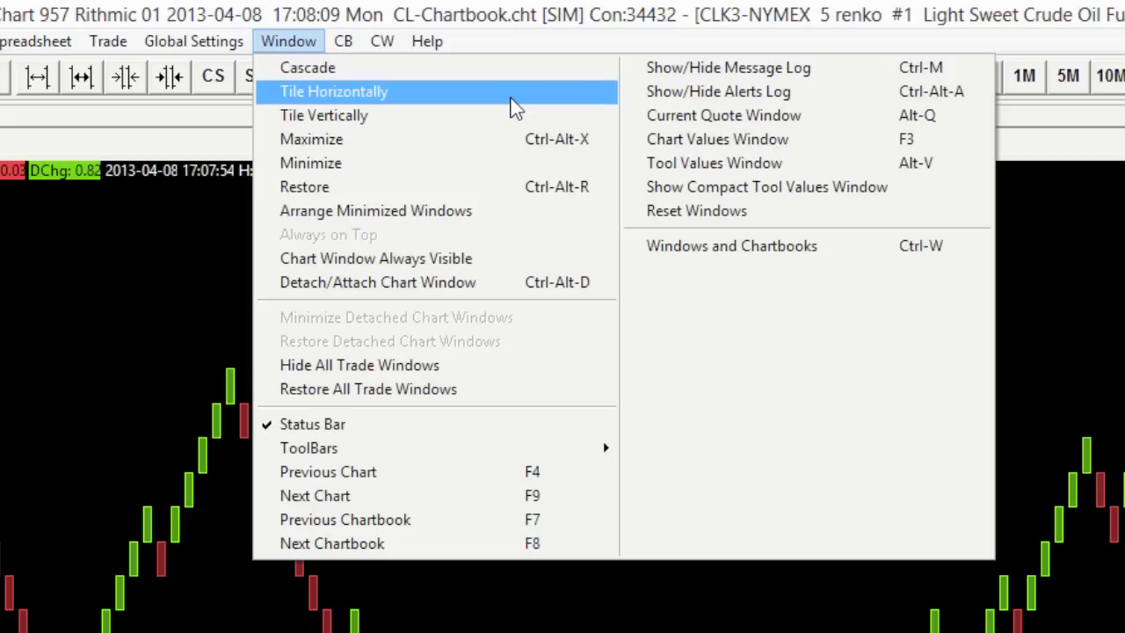
left_click(514, 106)
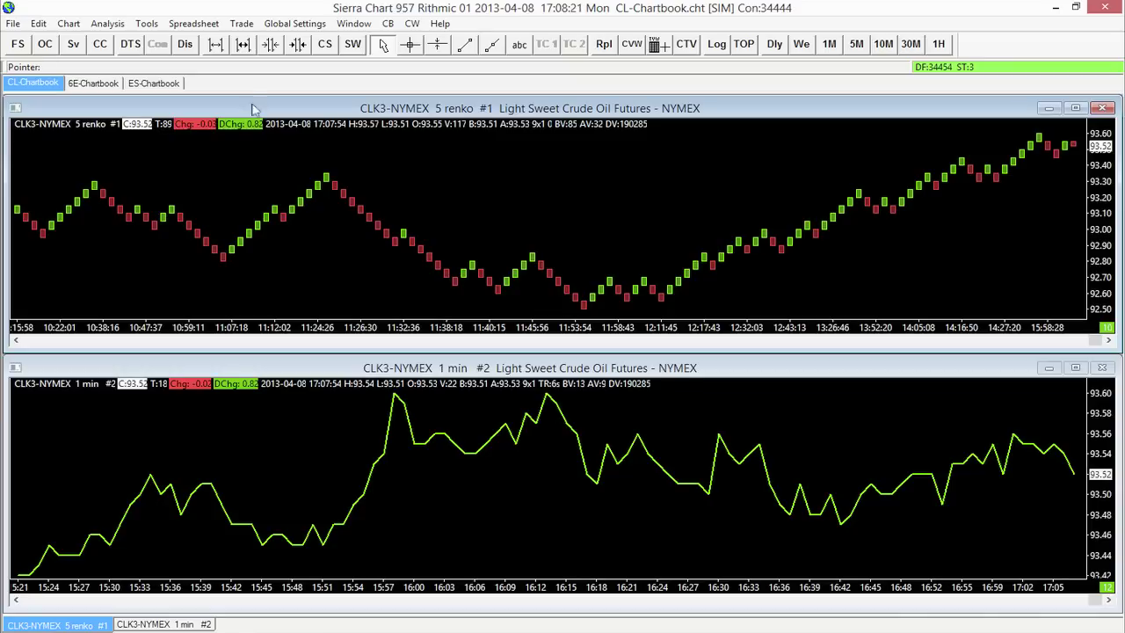
left_click(354, 24)
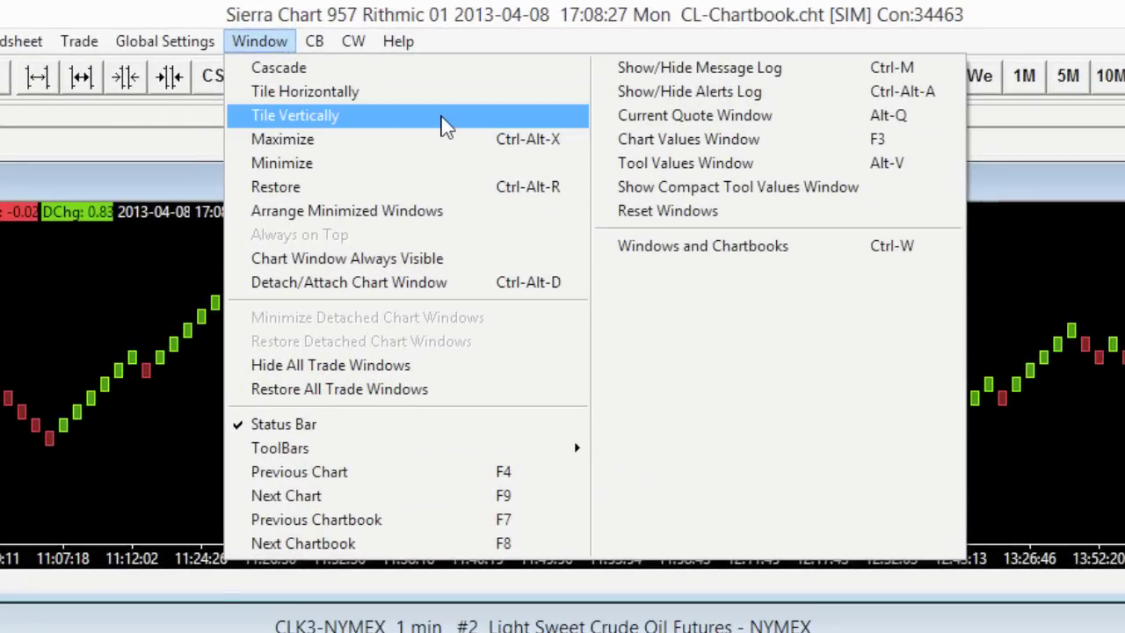
- Tile the CL charts vertically, then switch to the 6E chartbook
left_click(443, 123)
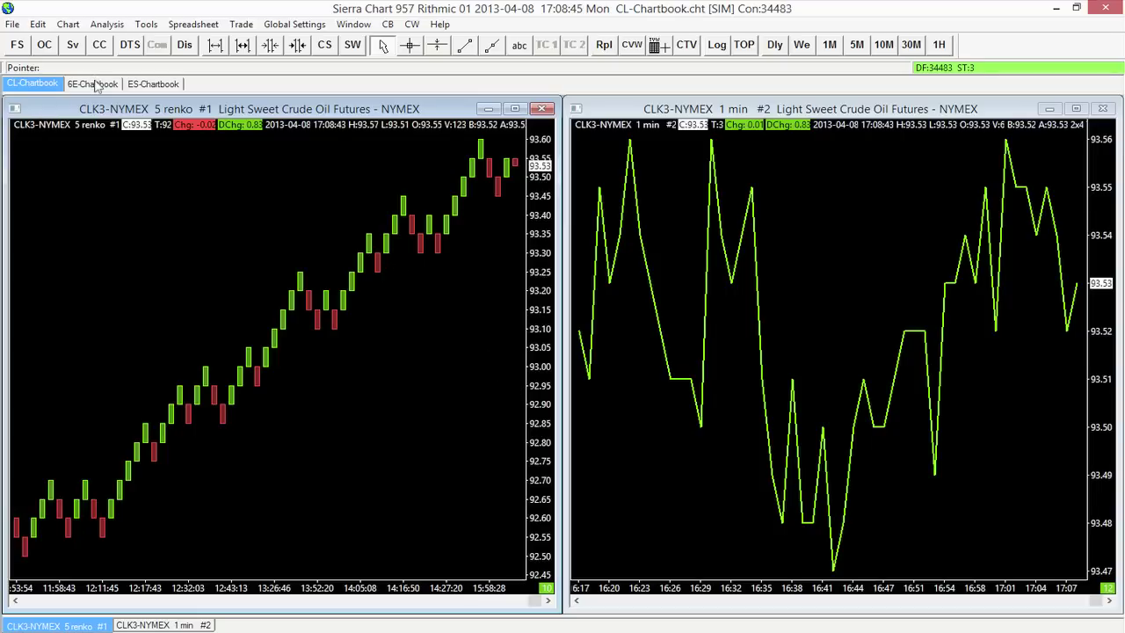
left_click(96, 84)
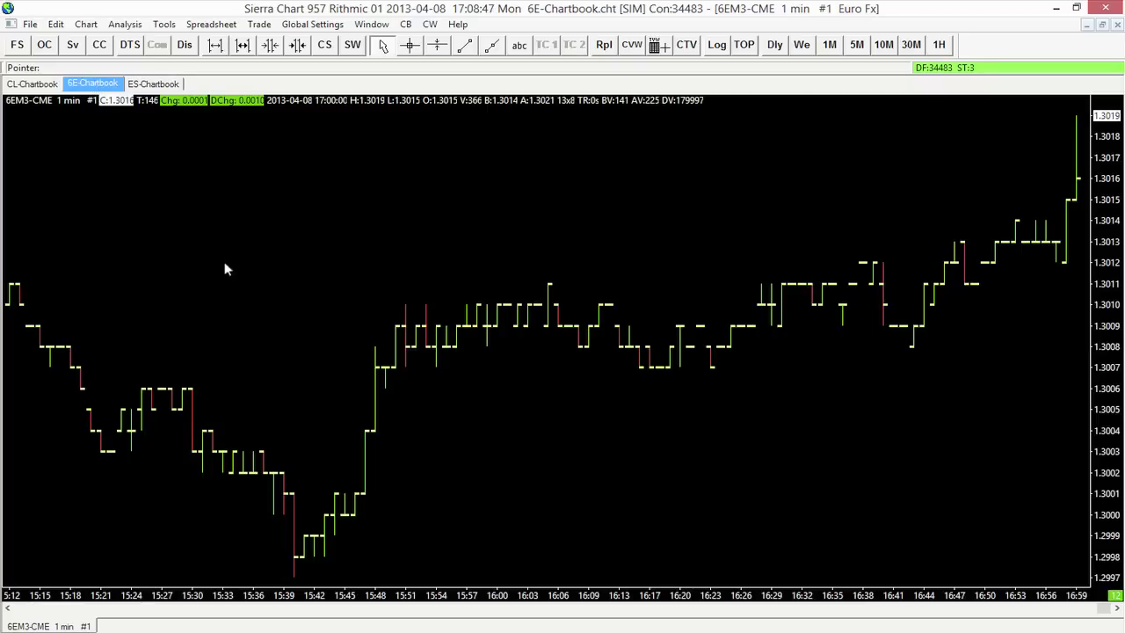
- Tile the ES Daily and 5 min charts horizontally, glance at CL, then return to ES
left_click(171, 85)
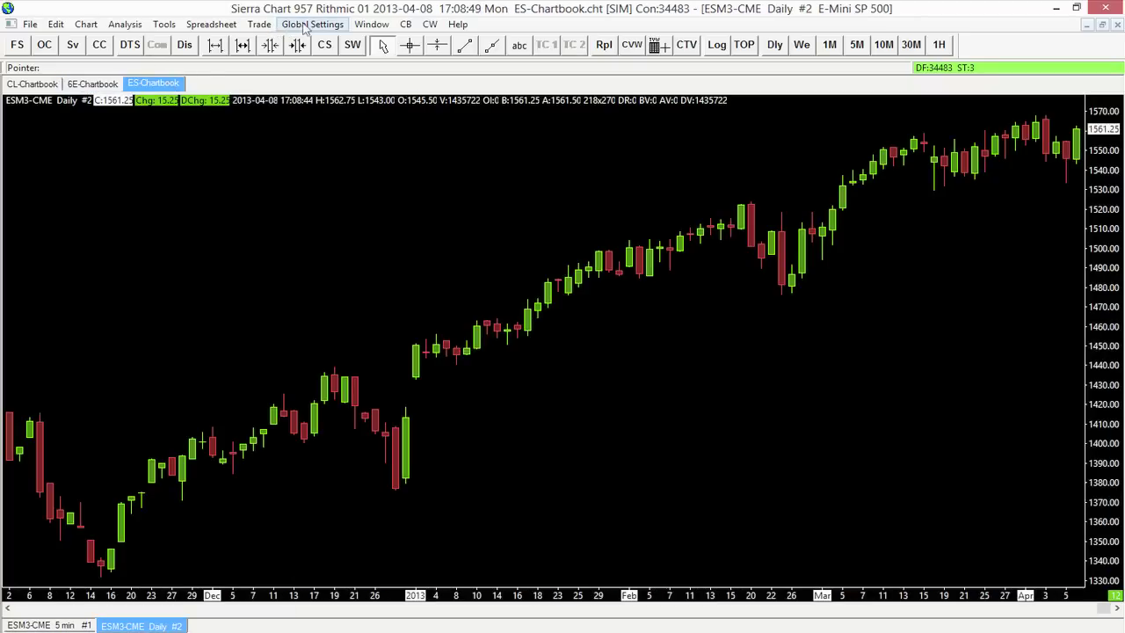
left_click(369, 25)
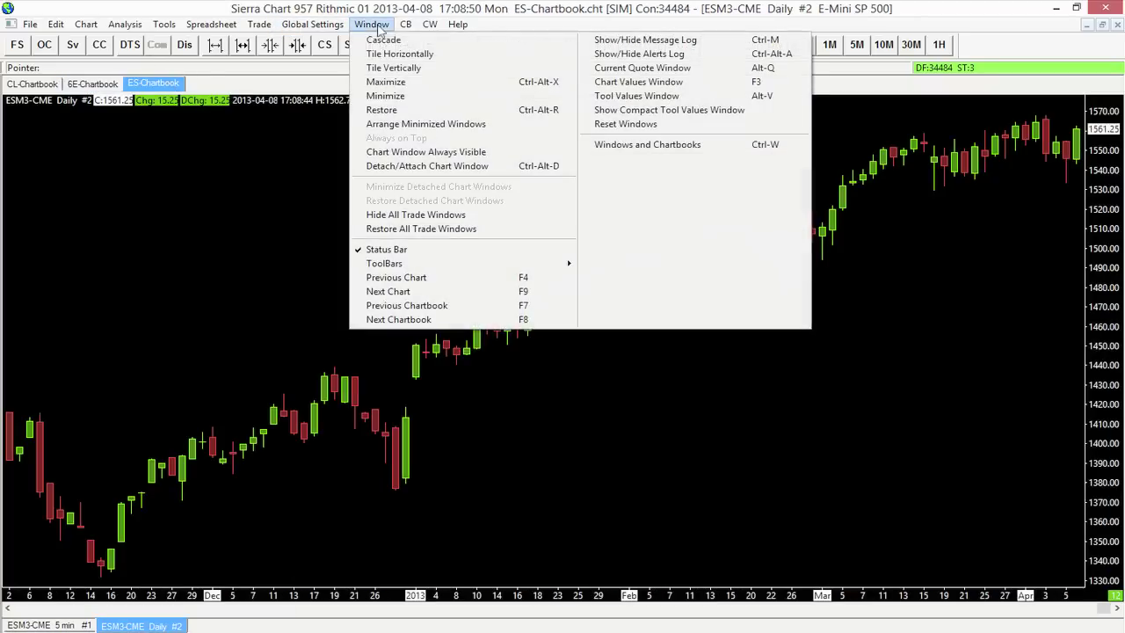
left_click(424, 55)
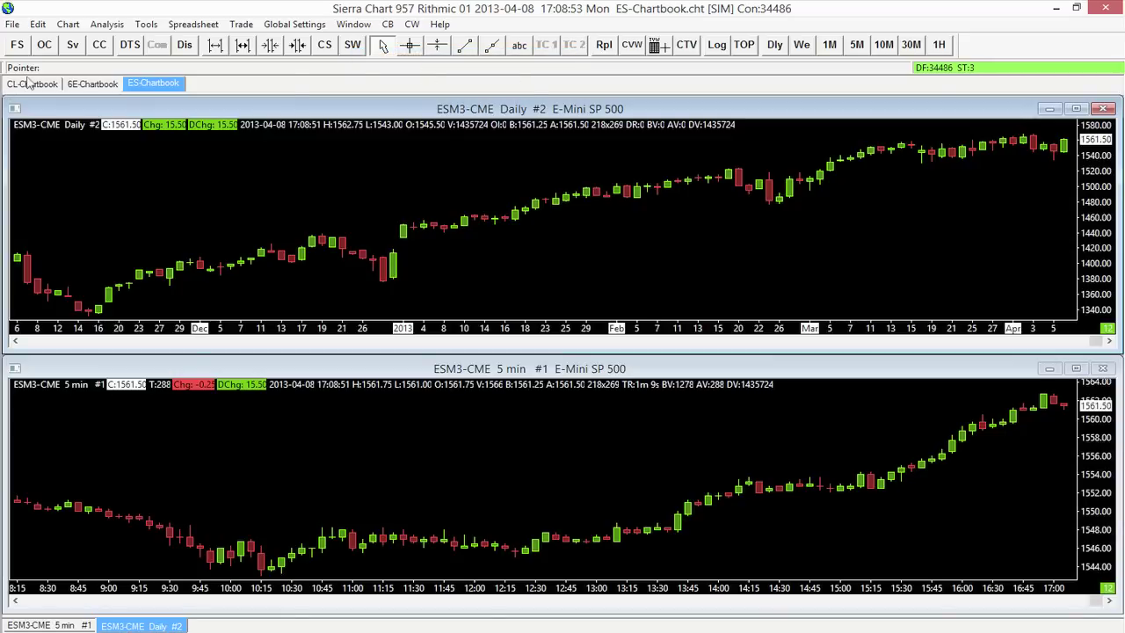
left_click(31, 85)
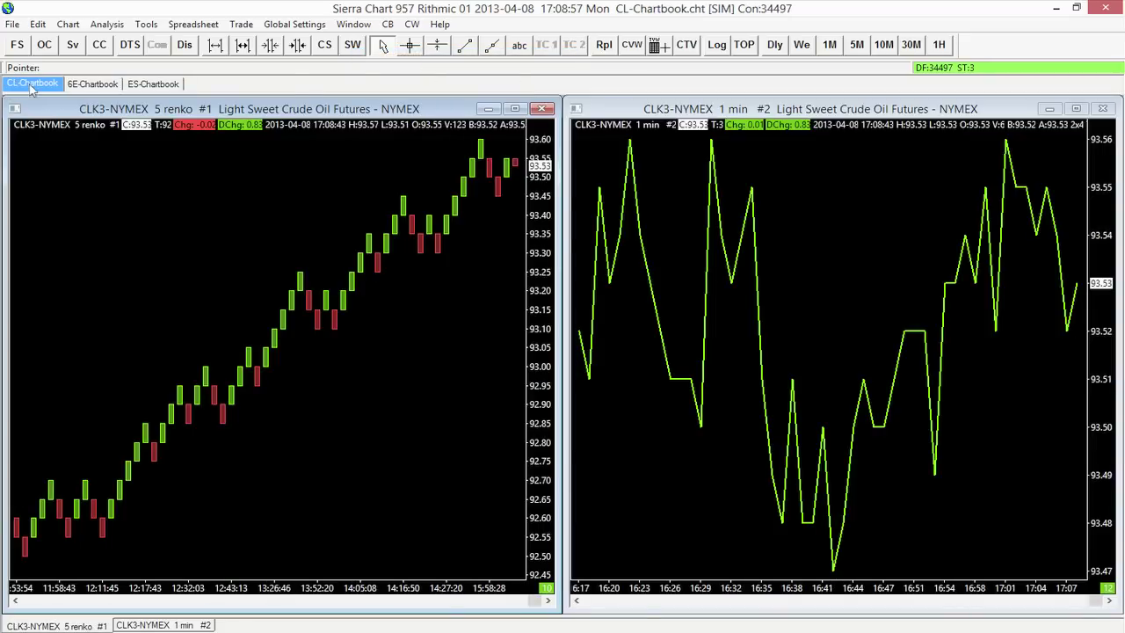
left_click(146, 84)
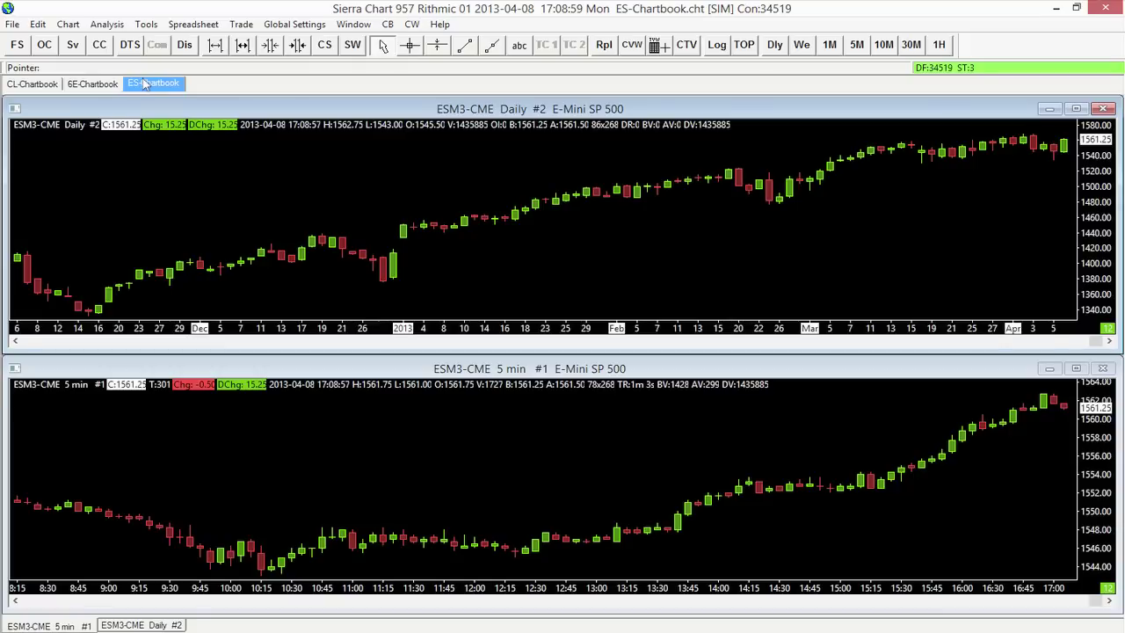
left_click(372, 24)
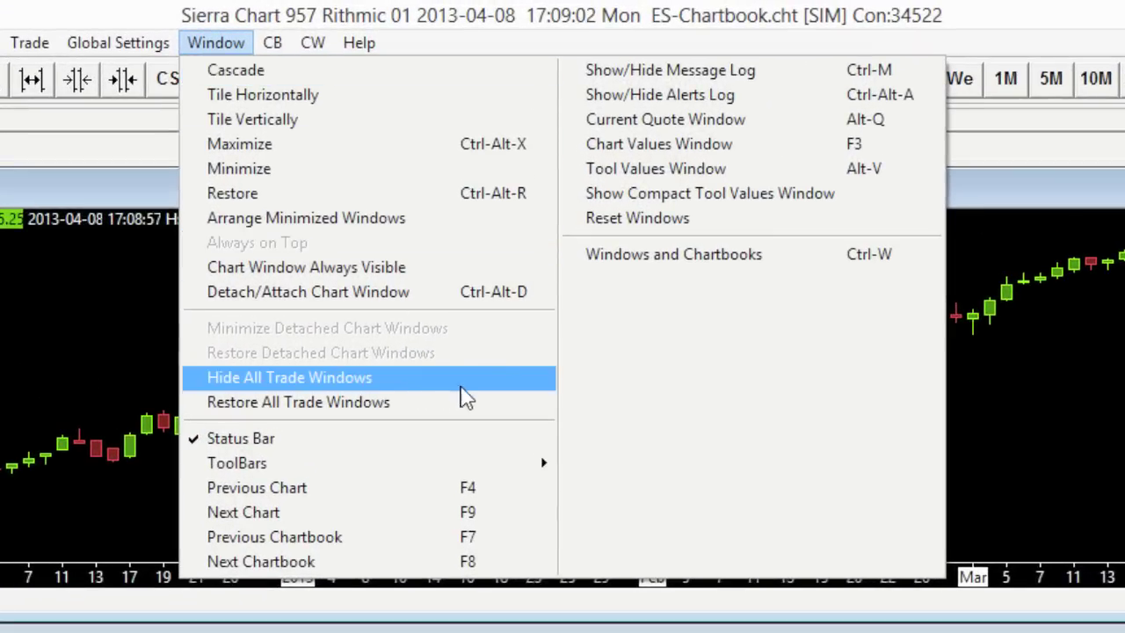
- Go via 6E to CL-Chartbook and reposition the 5 renko chart window beside the 1 min chart
left_click(433, 299)
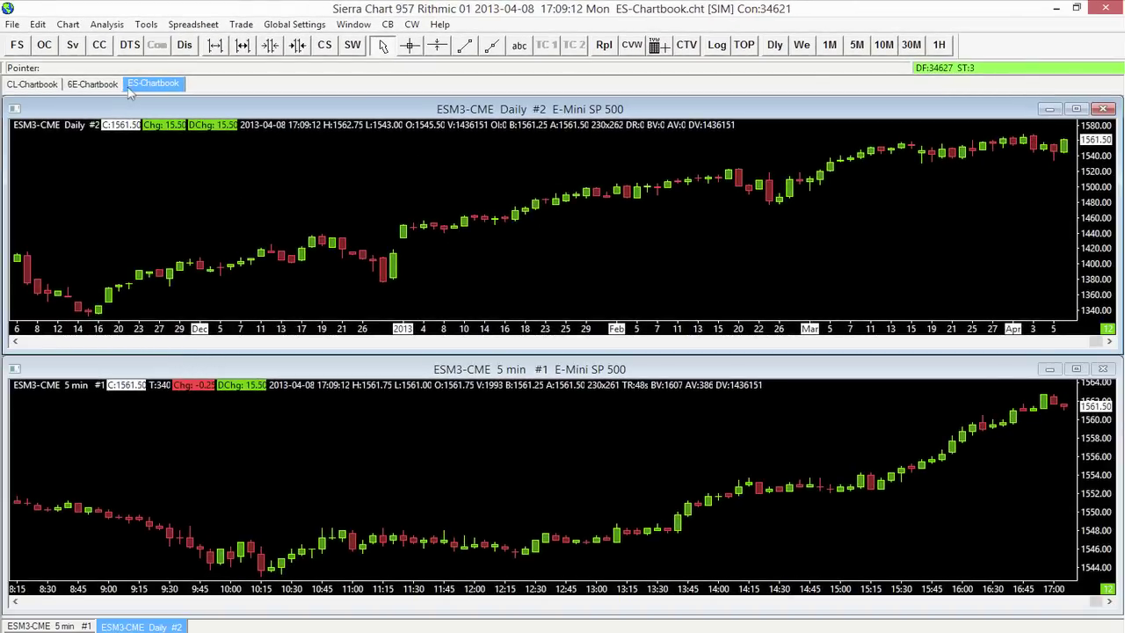
left_click(104, 86)
left_click(52, 85)
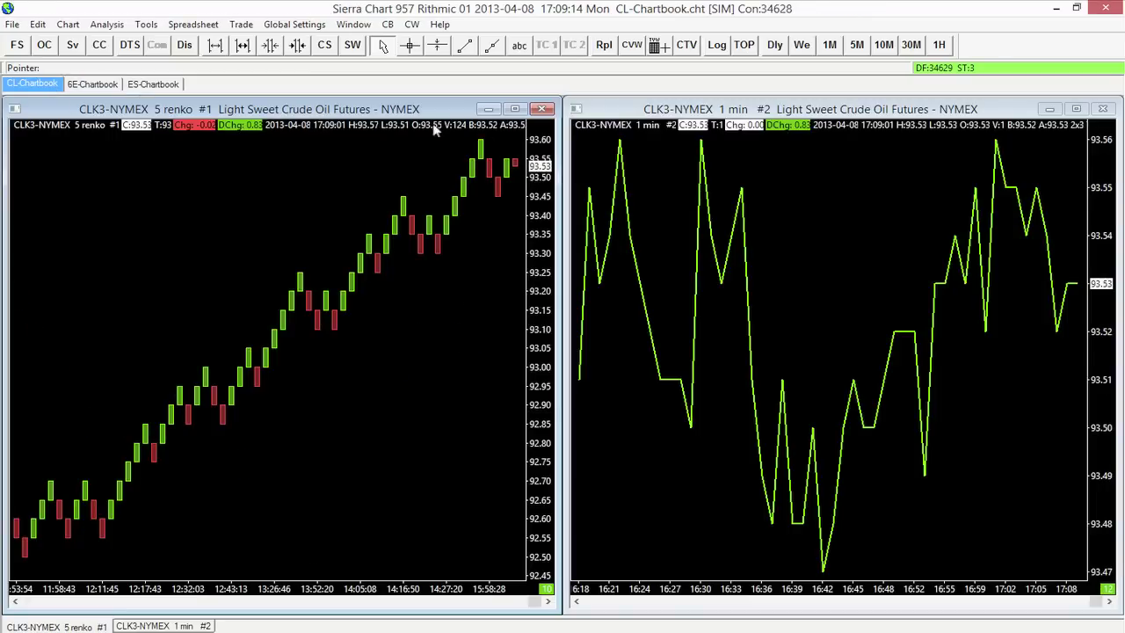
mouse_move(392, 116)
left_mouse_down()
mouse_move(394, 96)
mouse_move(644, 111)
mouse_move(586, 108)
mouse_move(460, 163)
mouse_move(347, 613)
mouse_move(410, 356)
mouse_move(615, 468)
mouse_move(621, 615)
mouse_move(516, 319)
mouse_move(343, 104)
mouse_move(391, 112)
left_mouse_up()
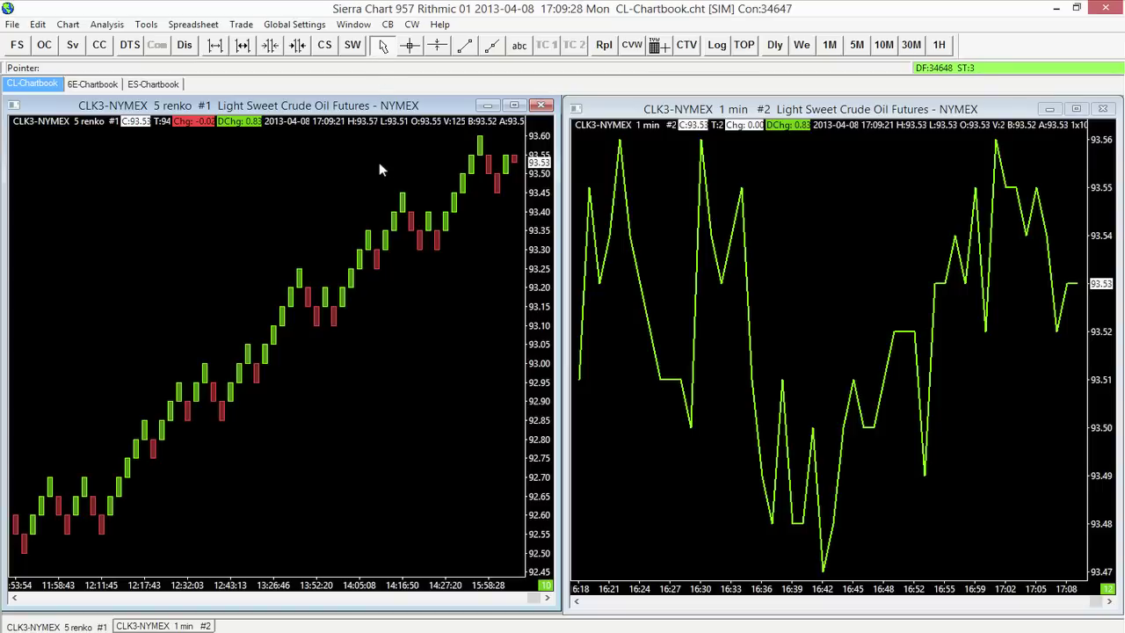
left_click(359, 24)
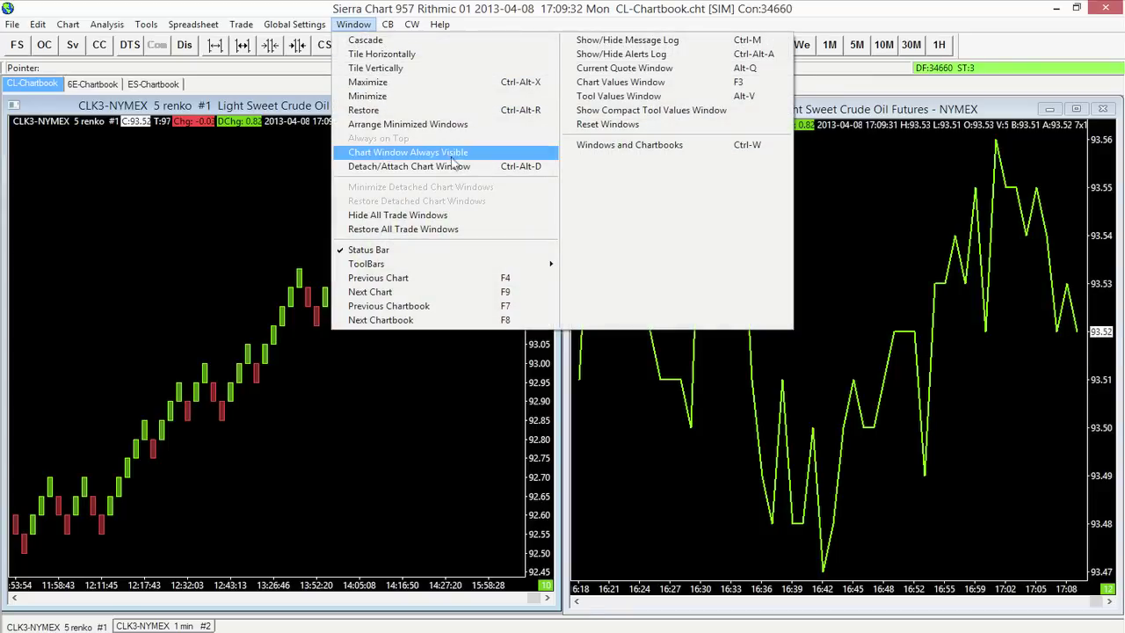
- Detach the CLK3-NYMEX 5 renko chart into its own window and position it on the desktop
left_click(485, 177)
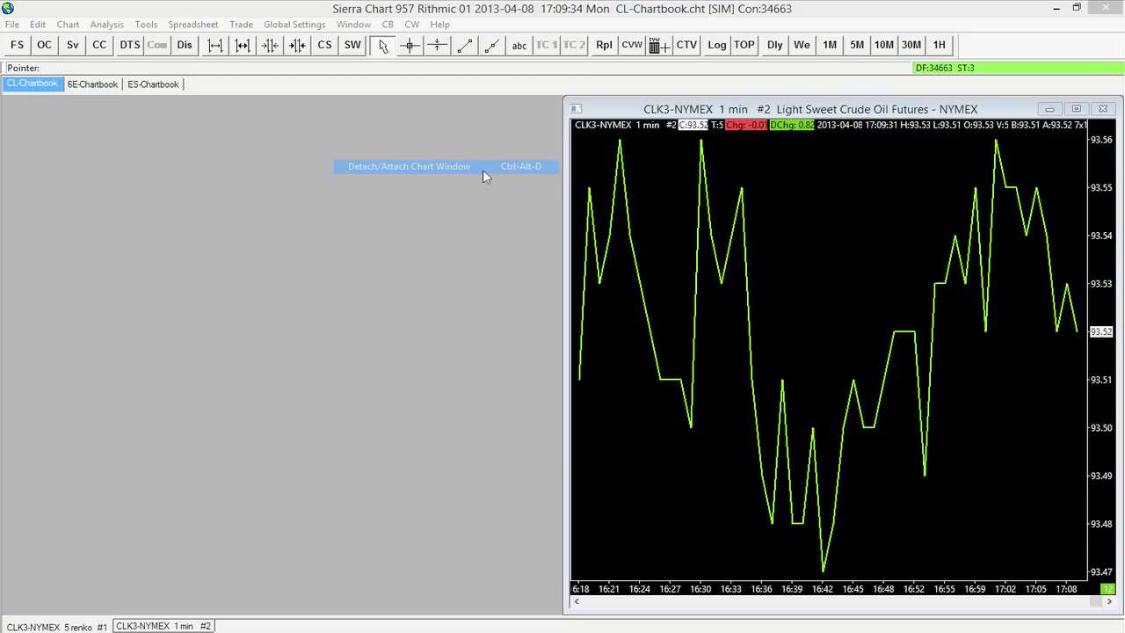
left_click_drag(428, 43, 437, 120)
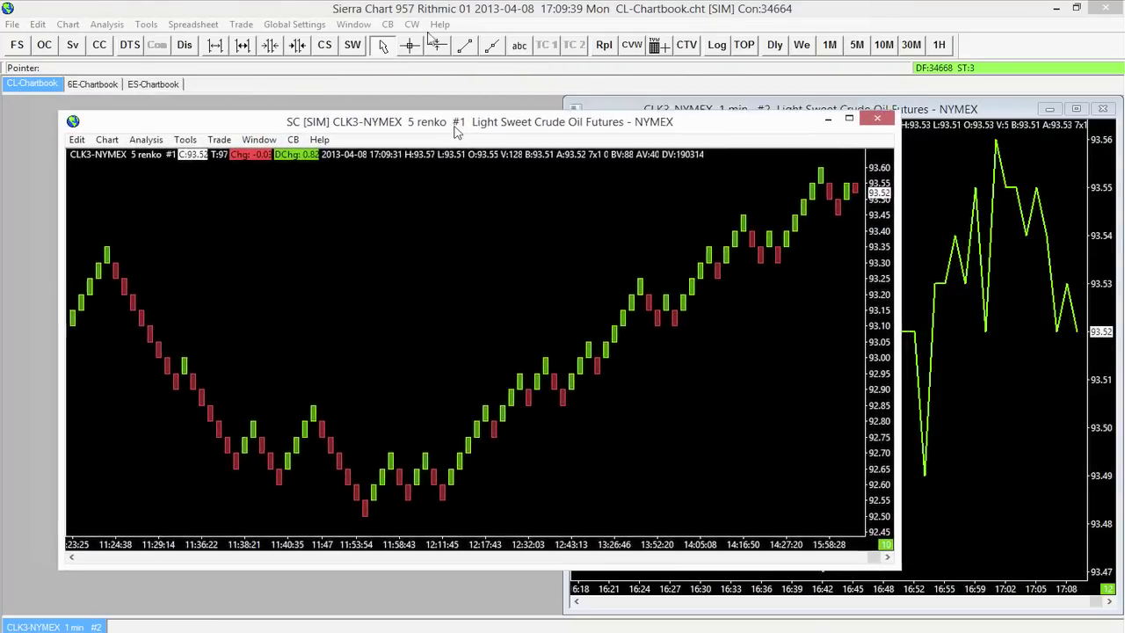
left_click_drag(456, 130, 492, 139)
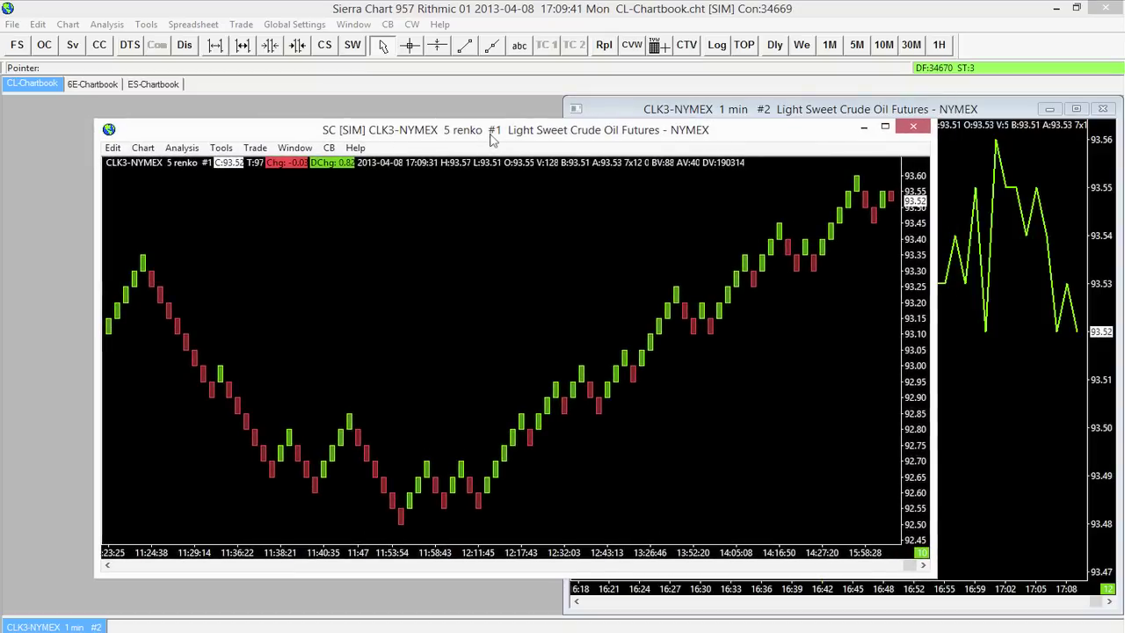
left_click_drag(493, 139, 446, 122)
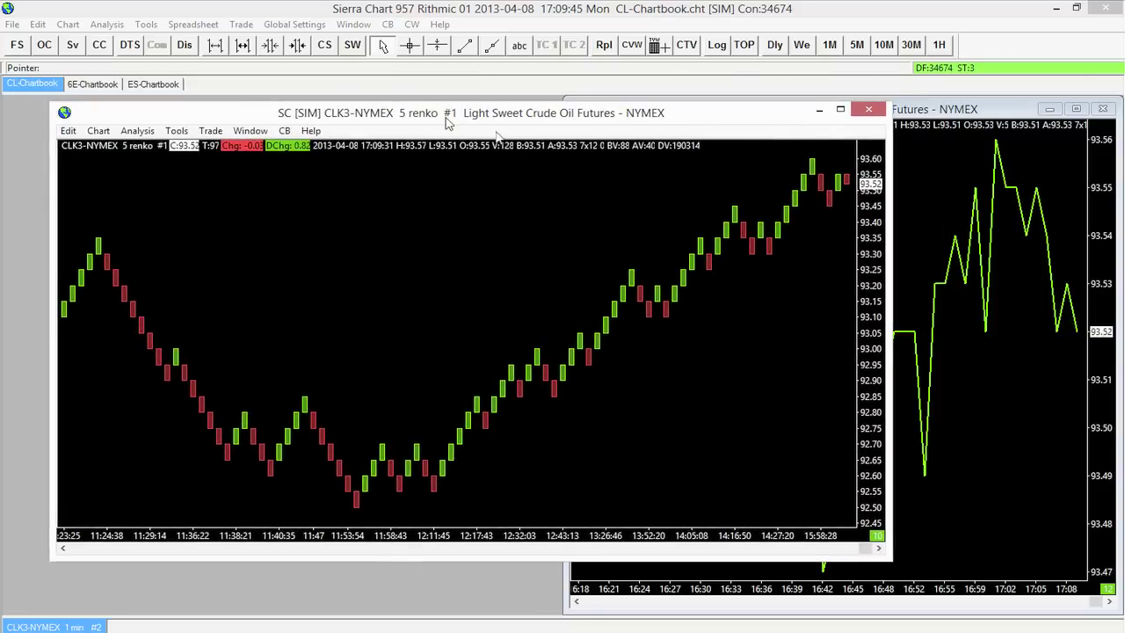
left_click(1074, 8)
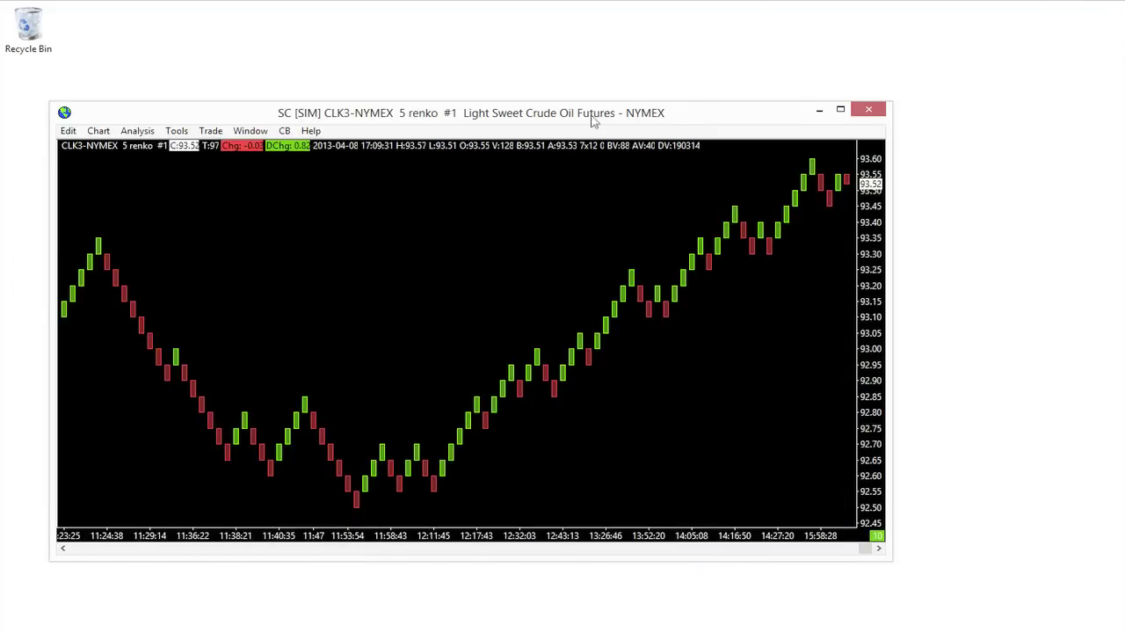
- Move the floating renko chart up-right, check the open chartbooks list, then reattach it to CL-Chartbook
left_click_drag(593, 119, 675, 77)
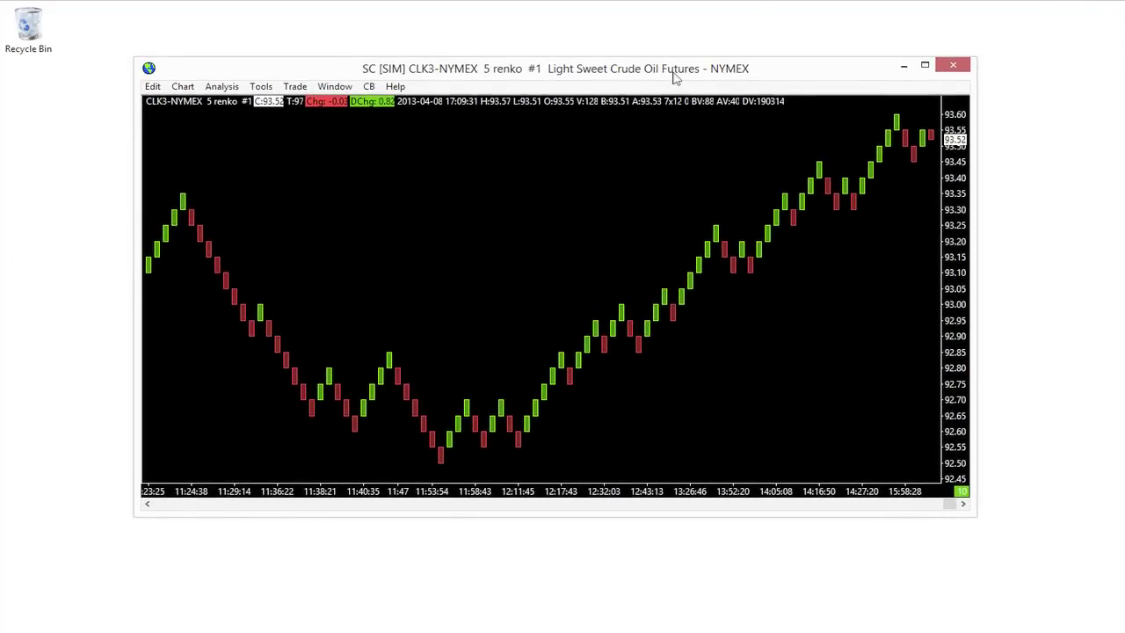
left_click(371, 88)
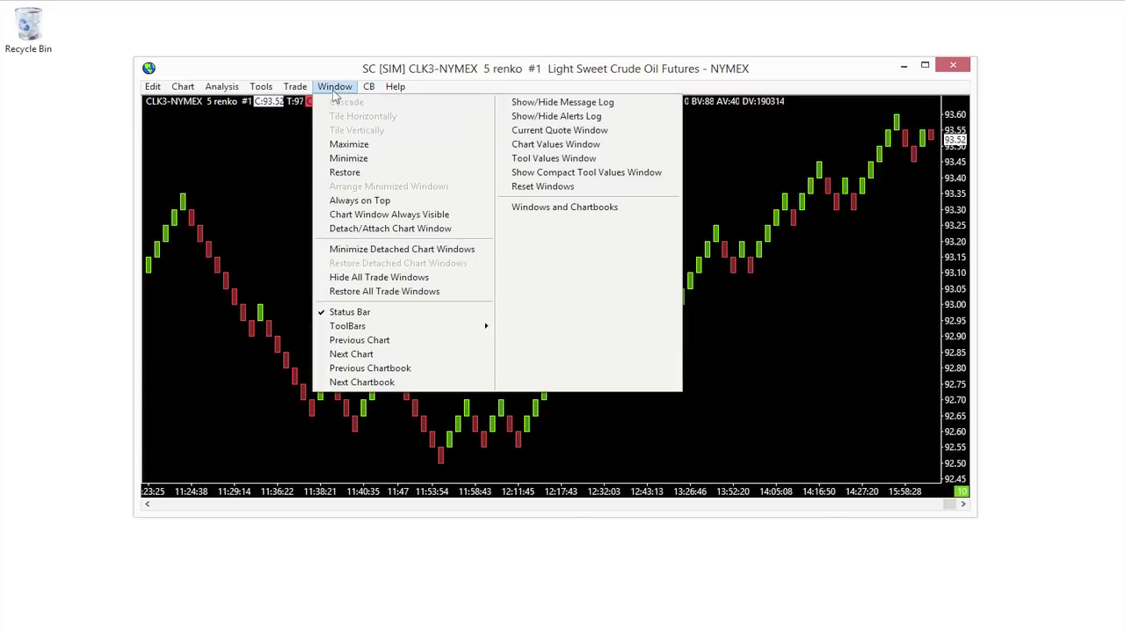
mouse_move(293, 91)
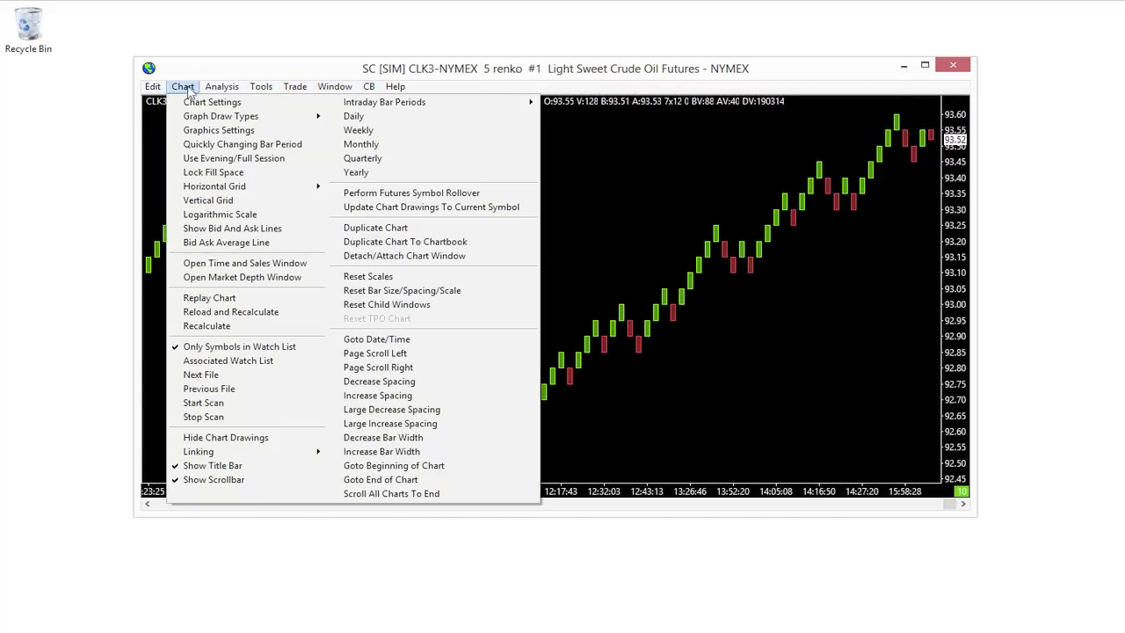
mouse_move(228, 93)
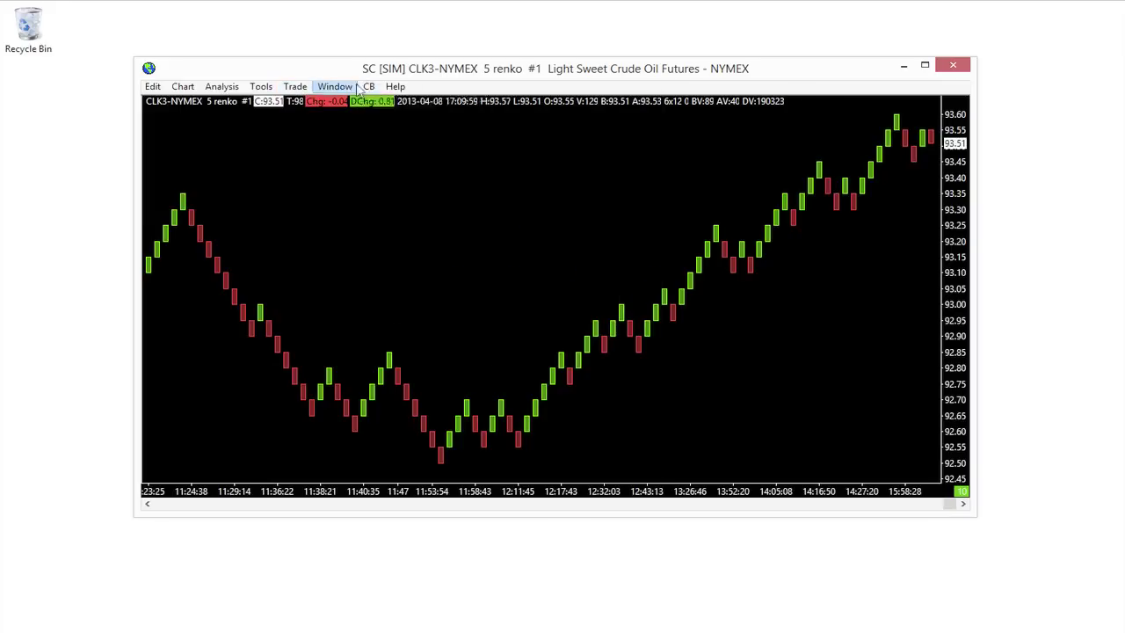
mouse_move(350, 90)
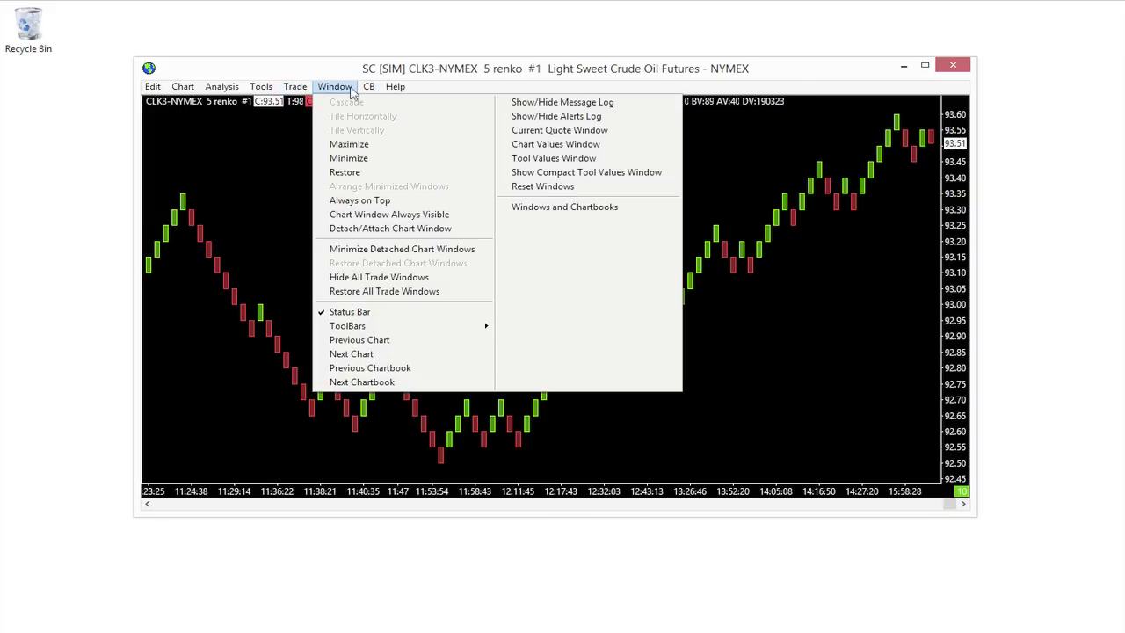
left_click(468, 231)
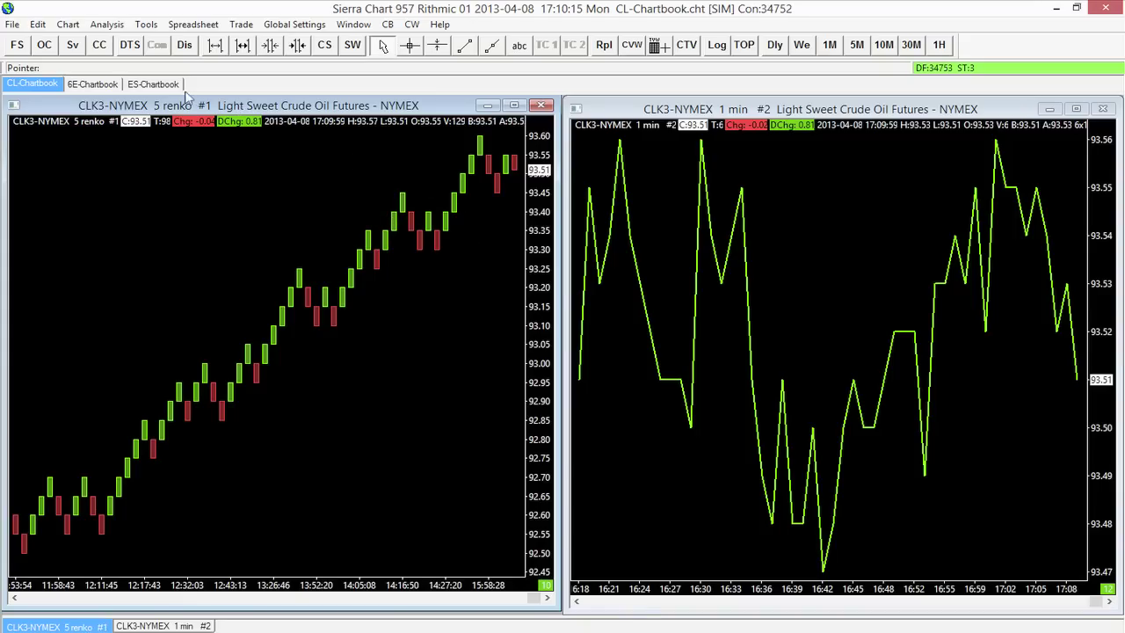
- Leave the window arrangement options unchanged and switch to the 6E-Chartbook
left_click(359, 25)
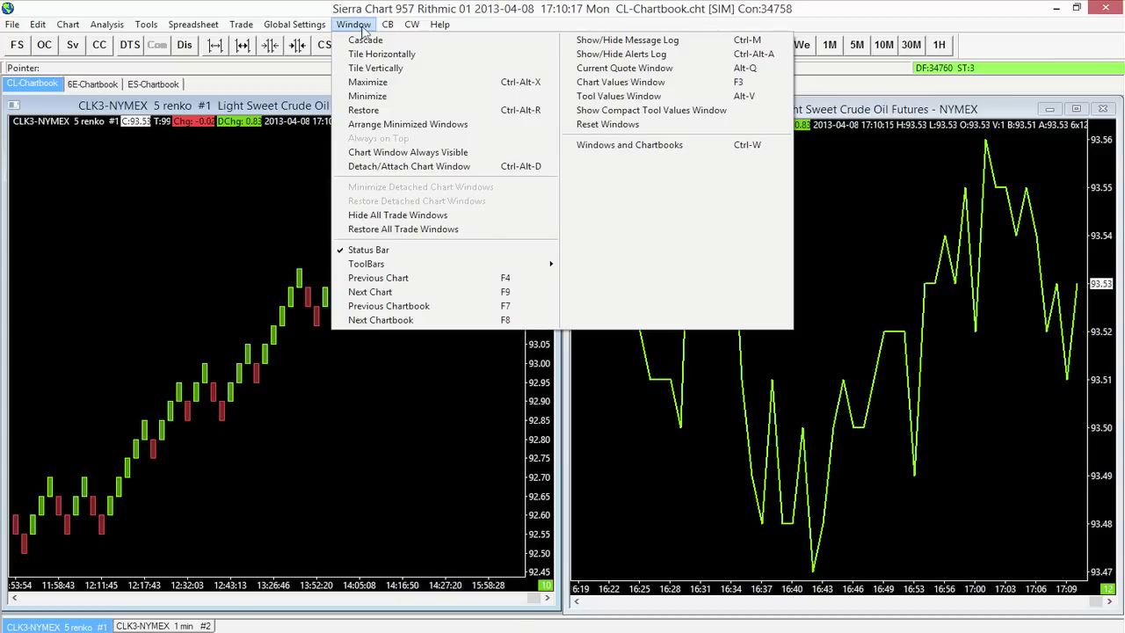
left_click(363, 27)
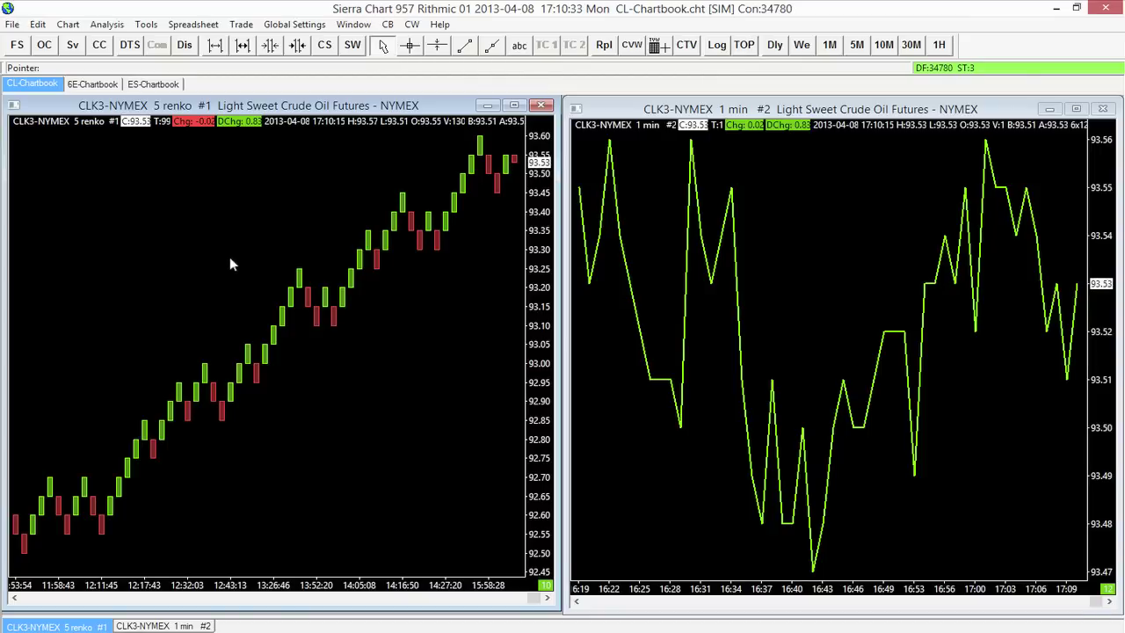
left_click(112, 86)
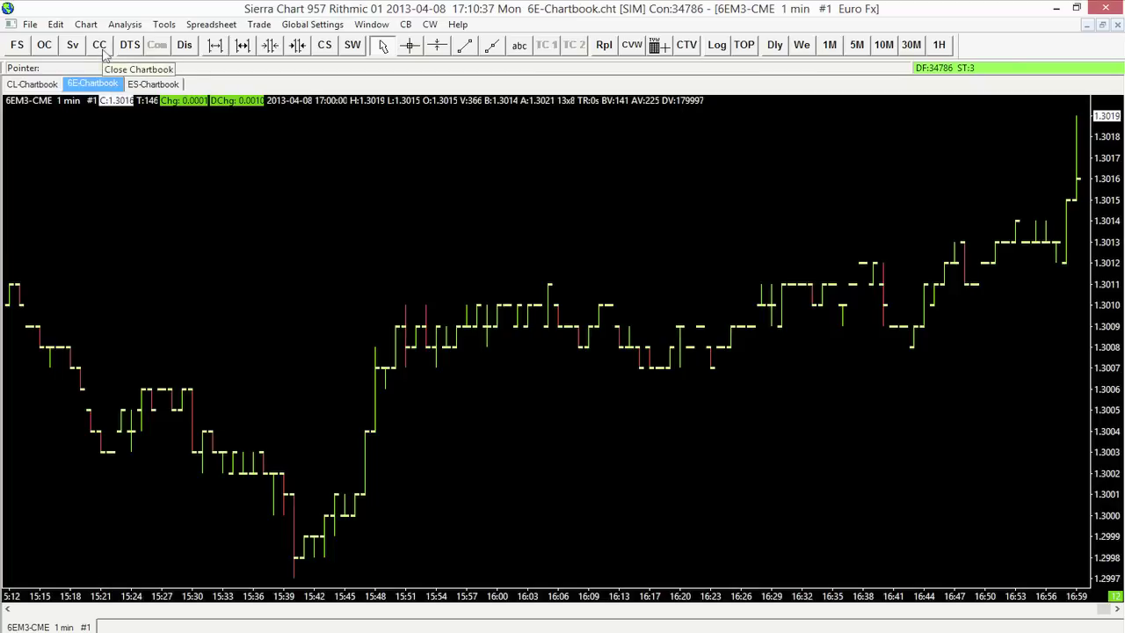
- Close the 6E-Chartbook, saving its changes when prompted
left_click(102, 51)
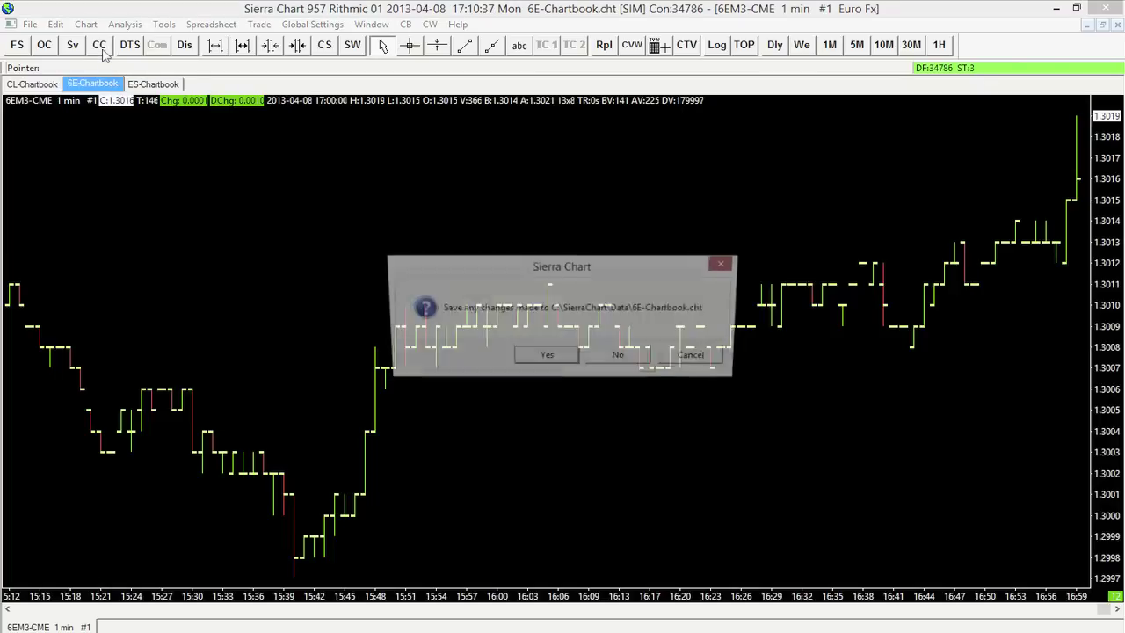
left_click(572, 361)
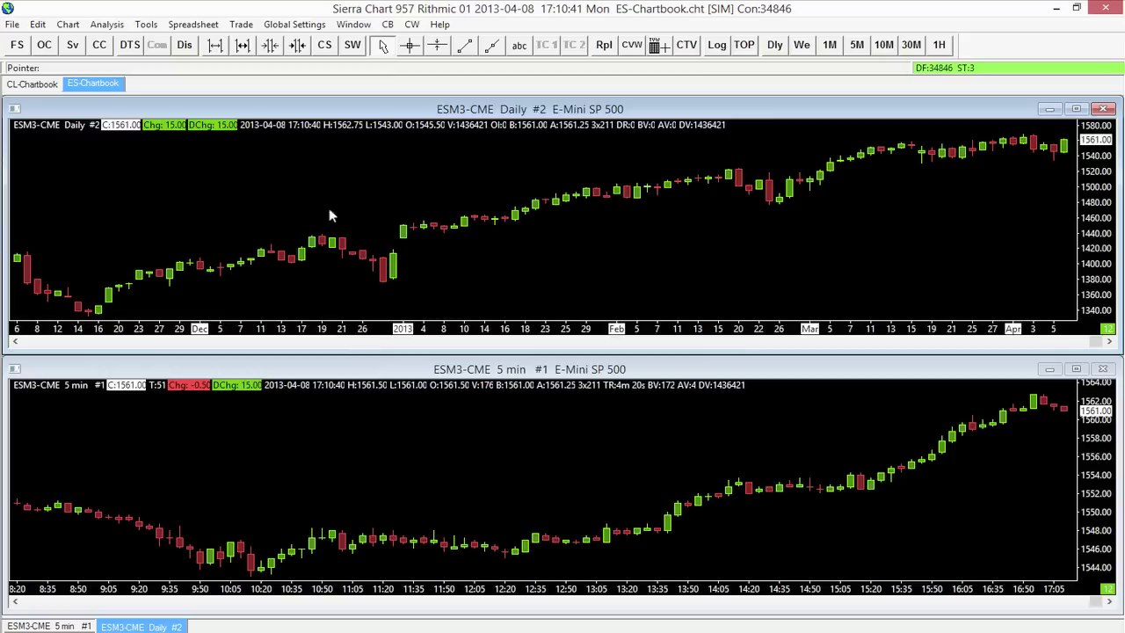